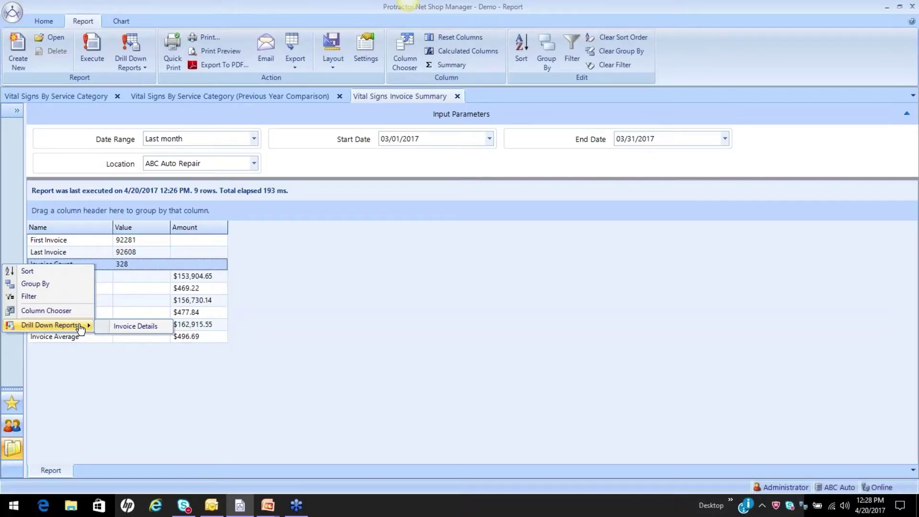
# Step: Dismiss the row's shortcut menu and bring up the All Reports list
pyautogui.click(224, 406)
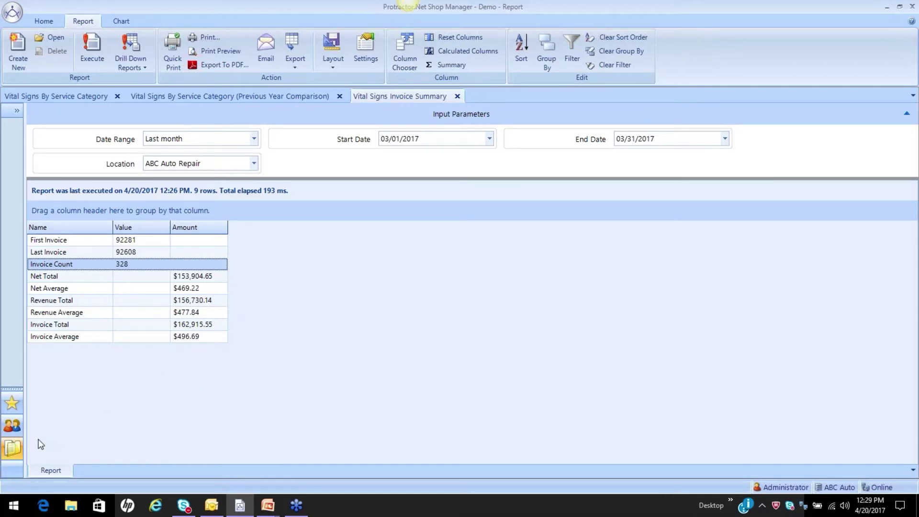
pyautogui.click(12, 450)
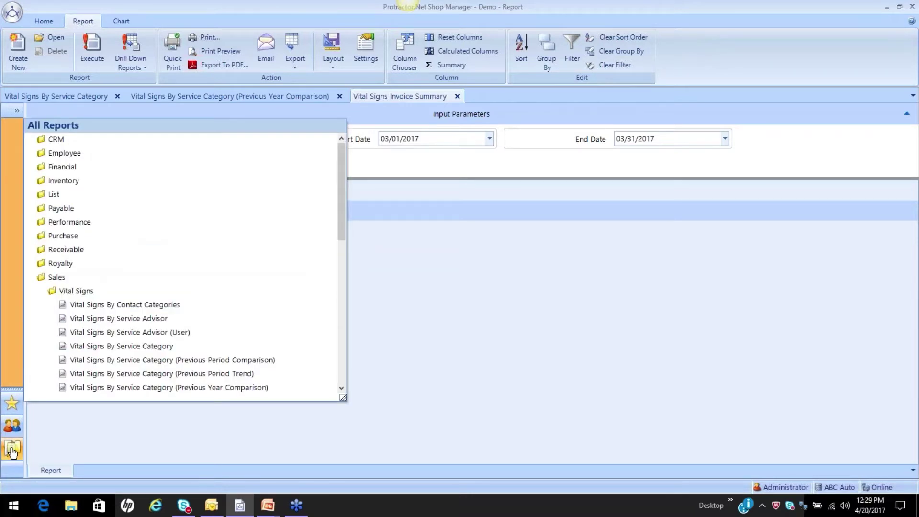
# Step: Open Performance > Invoice Statistics as a separate new report form
pyautogui.click(30, 223)
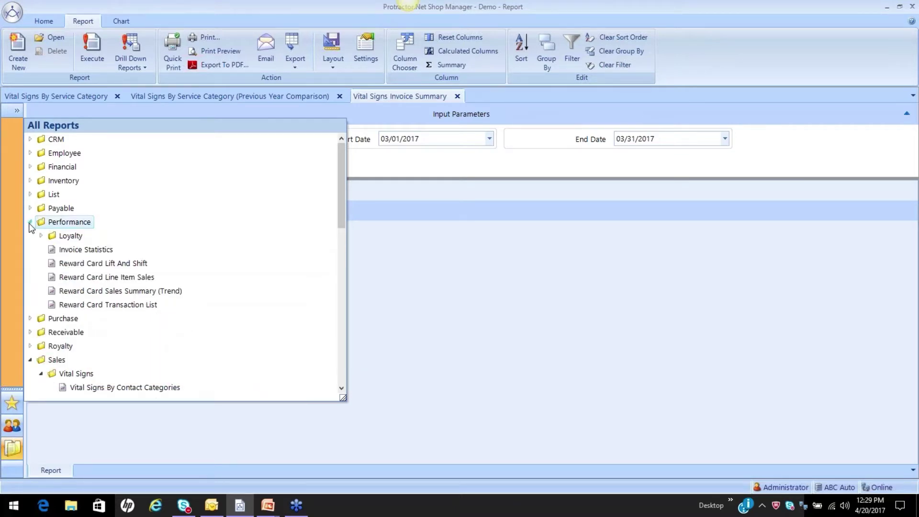
pyautogui.moveTo(76, 252)
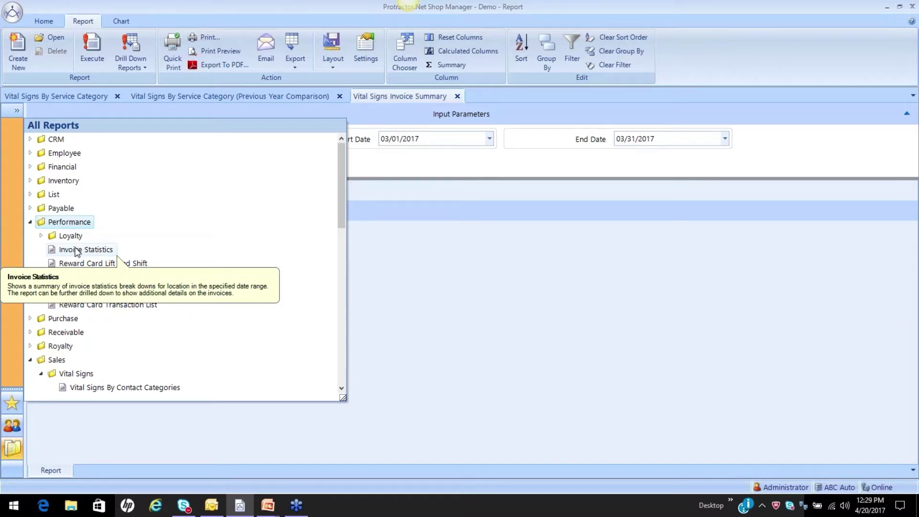
pyautogui.click(75, 250)
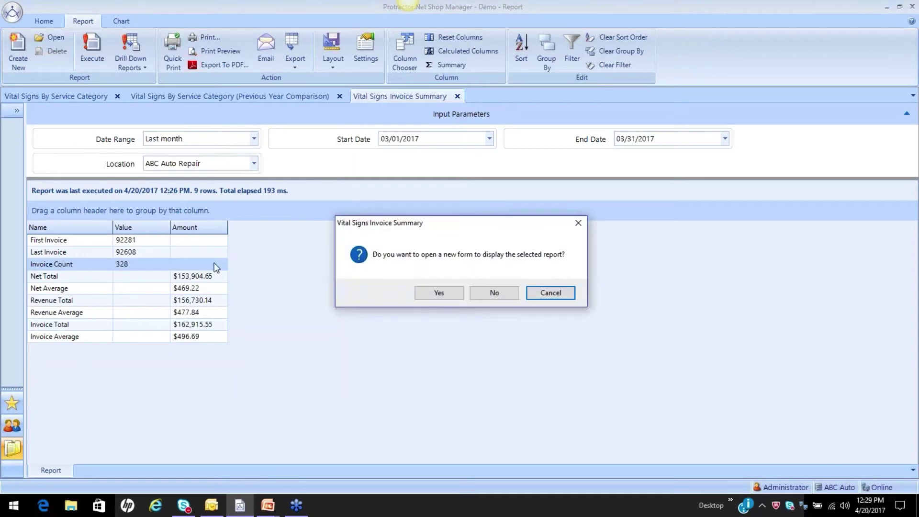
pyautogui.click(425, 293)
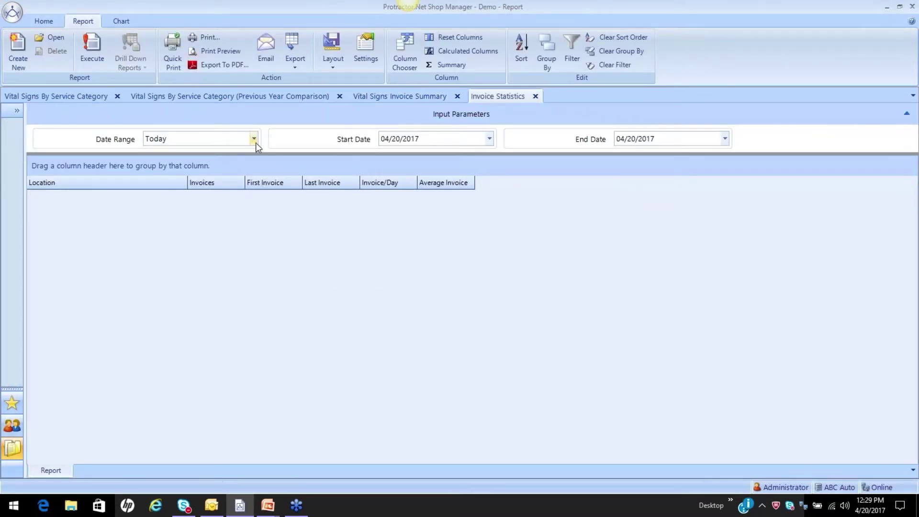
# Step: Run Invoice Statistics for Last month (326 invoices, $499.94 average), then flip to Vital Signs and back
pyautogui.click(254, 139)
pyautogui.click(256, 223)
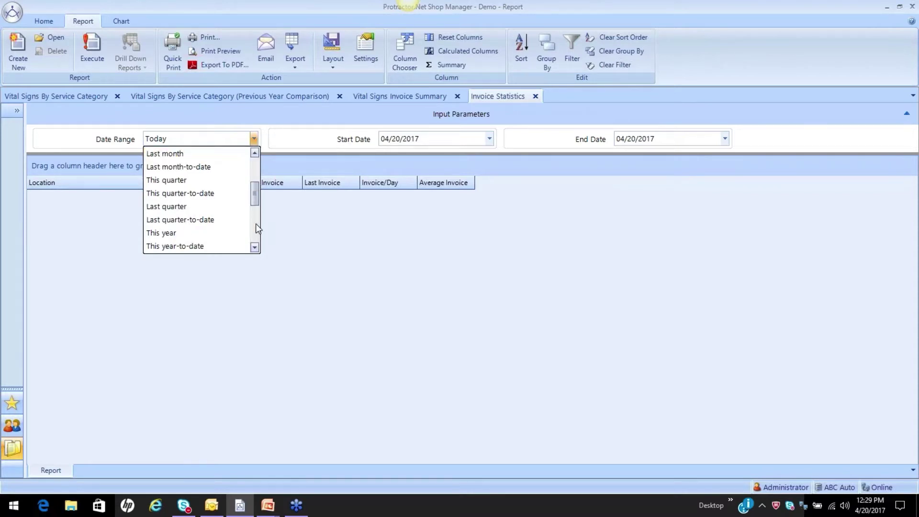
pyautogui.click(197, 155)
pyautogui.click(92, 47)
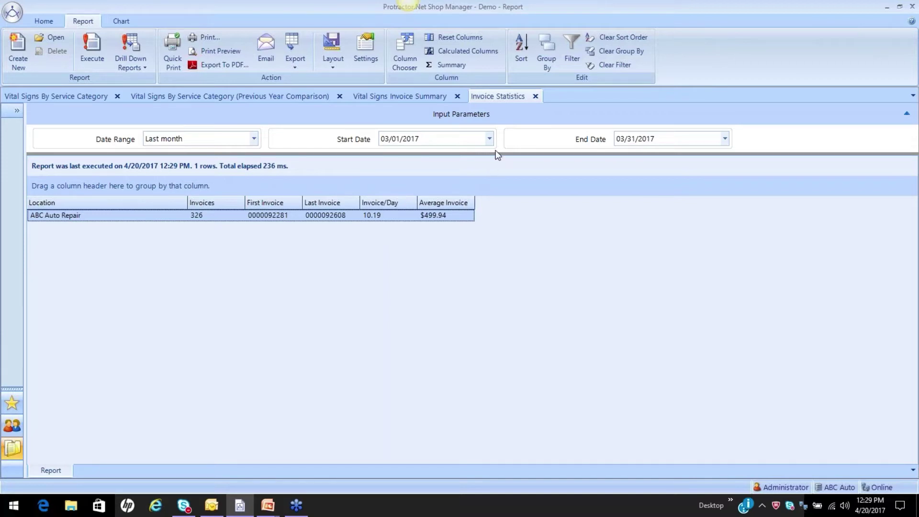
pyautogui.click(393, 94)
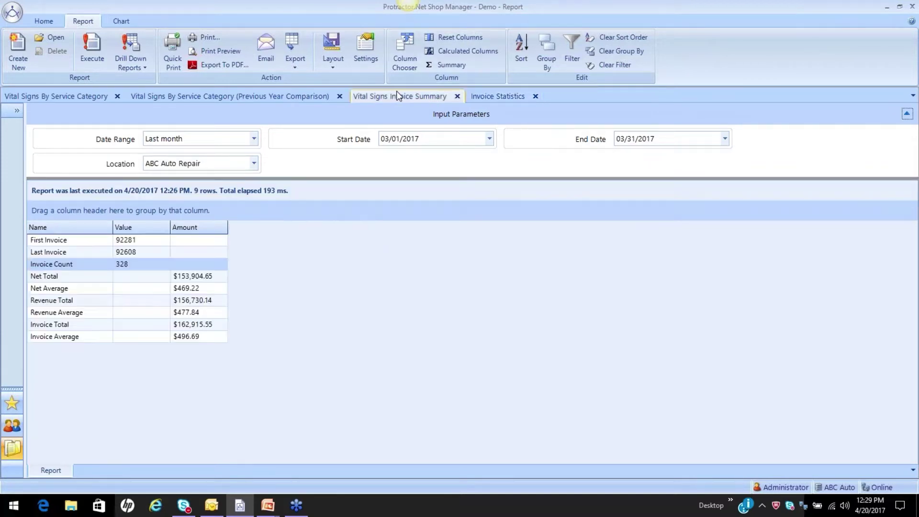
pyautogui.click(489, 98)
# Step: Put Invoice Statistics in a new vertical tab group beside Vital Signs Invoice Summary
pyautogui.rightClick(487, 97)
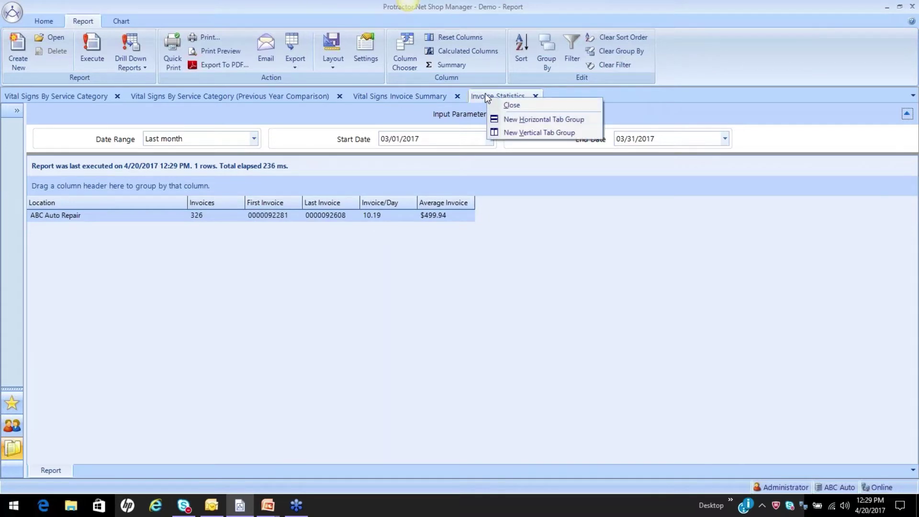
pyautogui.click(509, 135)
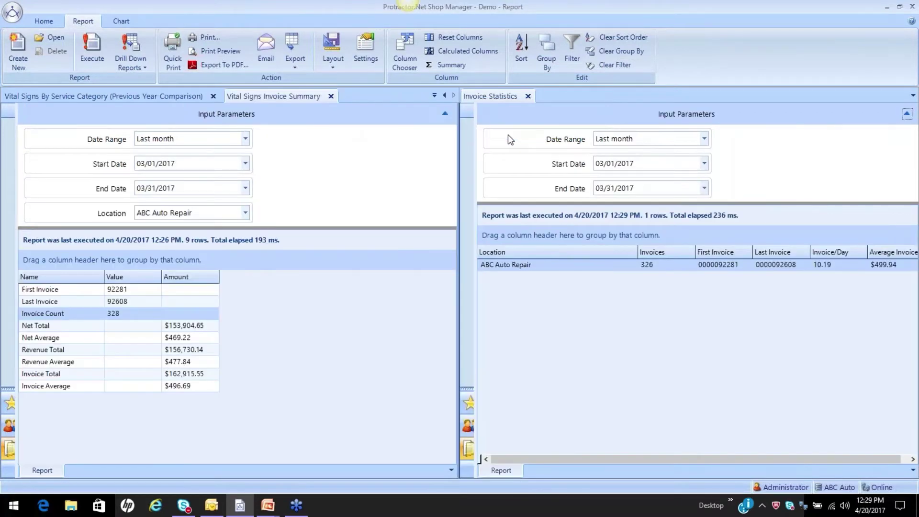
# Step: Widen the Invoice Statistics pane and review the Net, Revenue and Invoice Average rows
pyautogui.moveTo(459, 229); pyautogui.dragTo(386, 251)
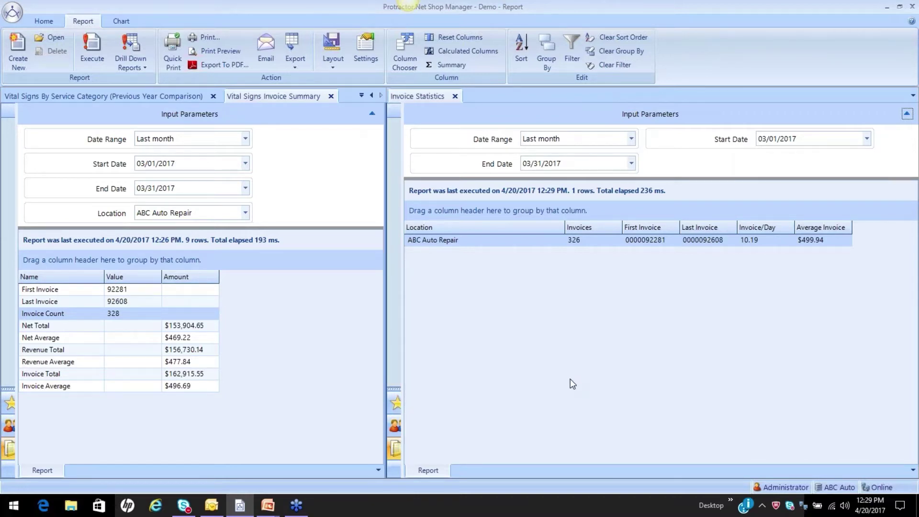
pyautogui.click(177, 338)
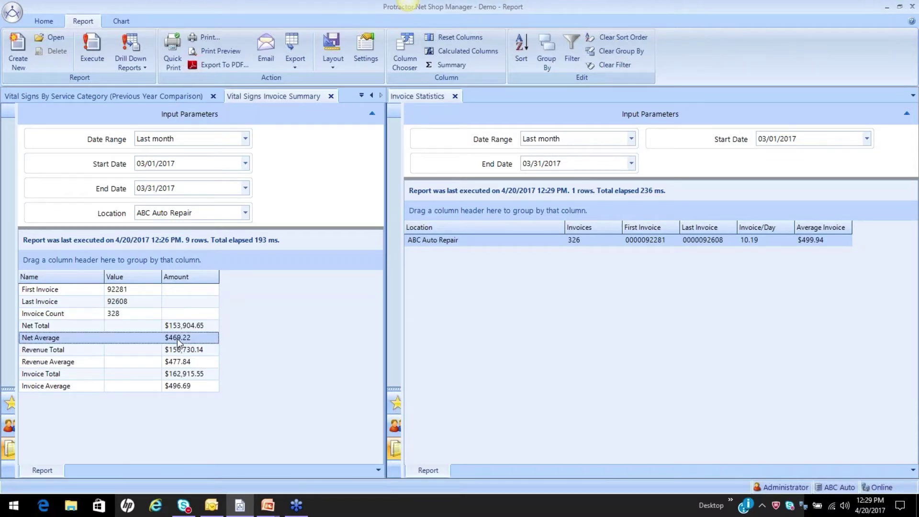
pyautogui.click(185, 364)
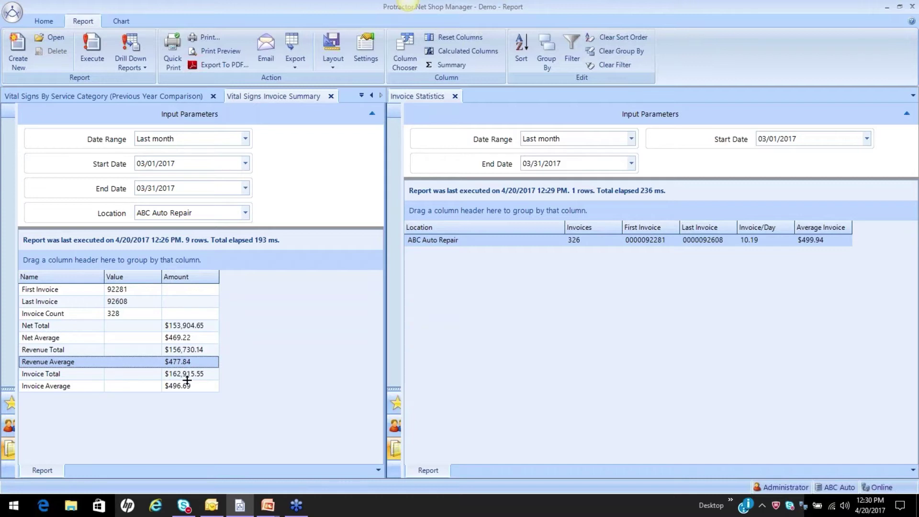
pyautogui.click(187, 386)
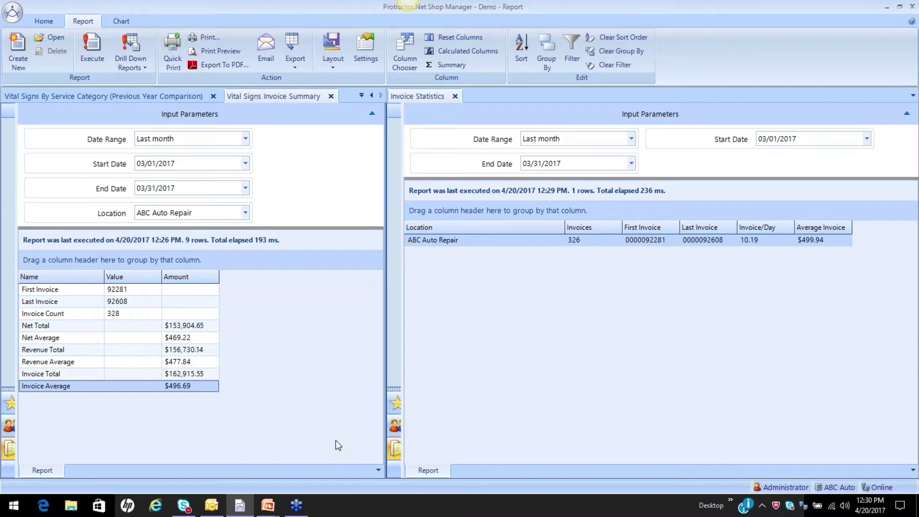
# Step: Compare the Vital Signs Invoice Count (328) against the ABC Auto Repair result row (326)
pyautogui.click(579, 241)
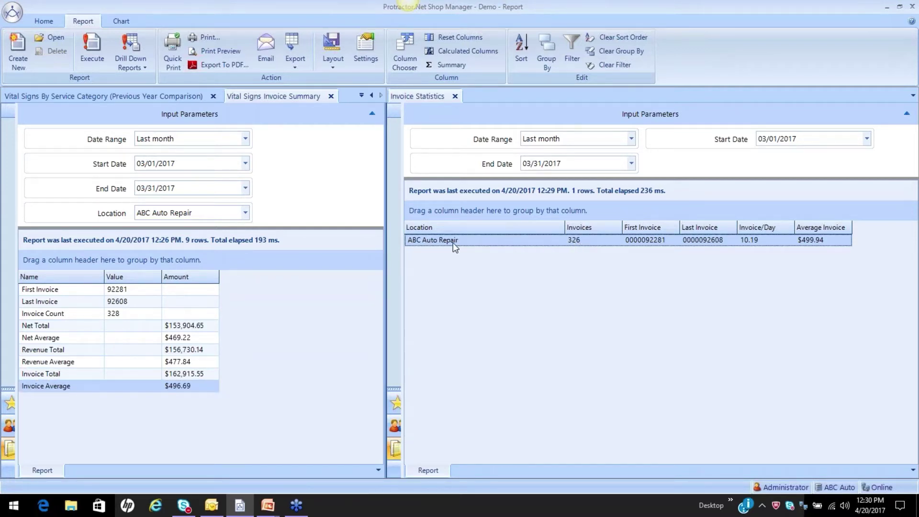
pyautogui.click(147, 317)
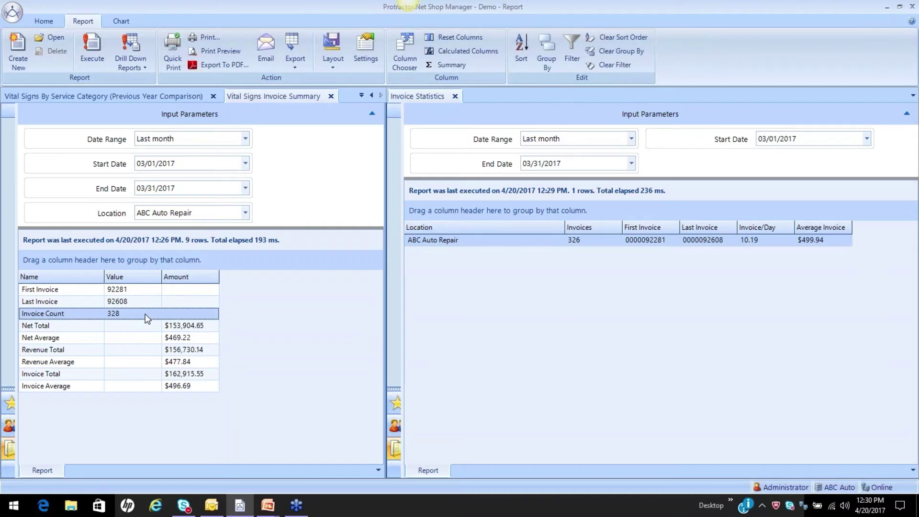
pyautogui.click(600, 243)
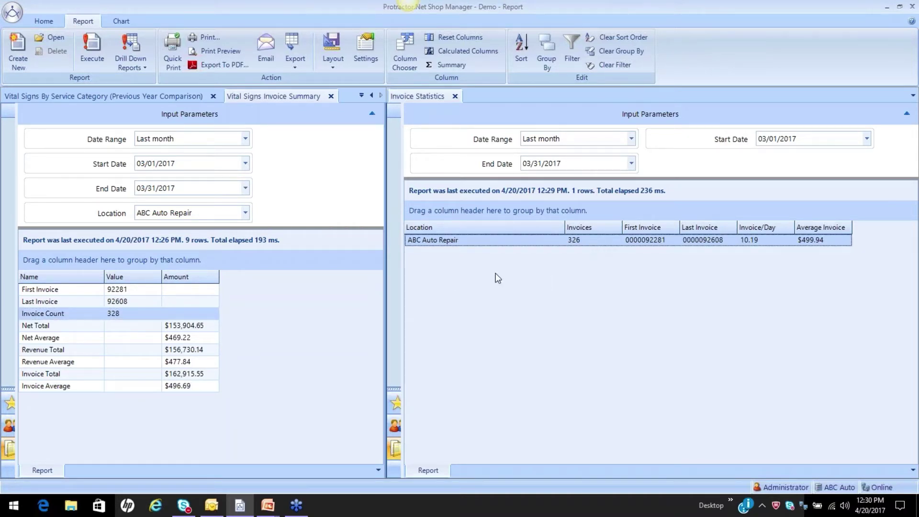
pyautogui.click(139, 318)
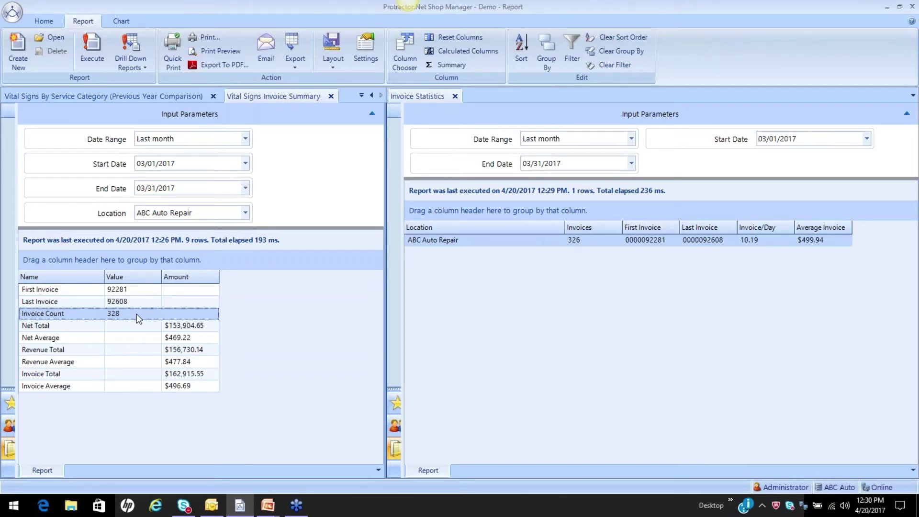
pyautogui.click(585, 241)
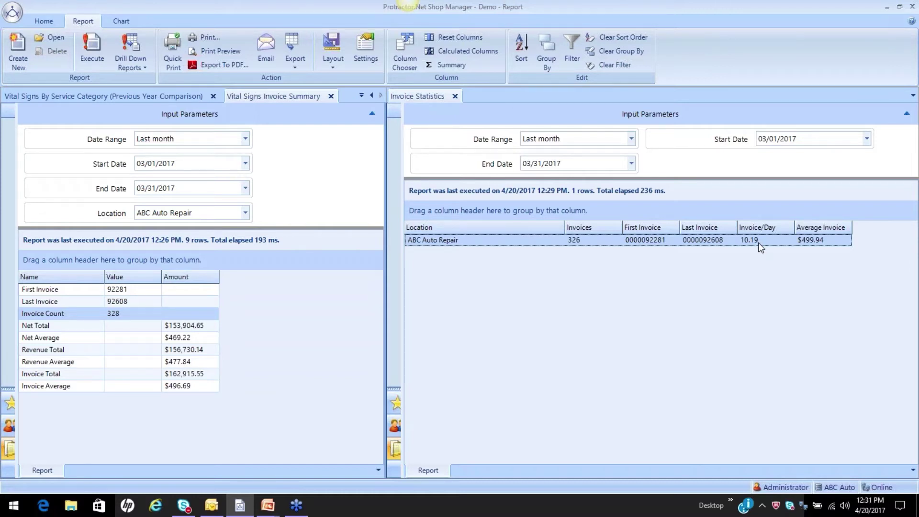
pyautogui.click(113, 338)
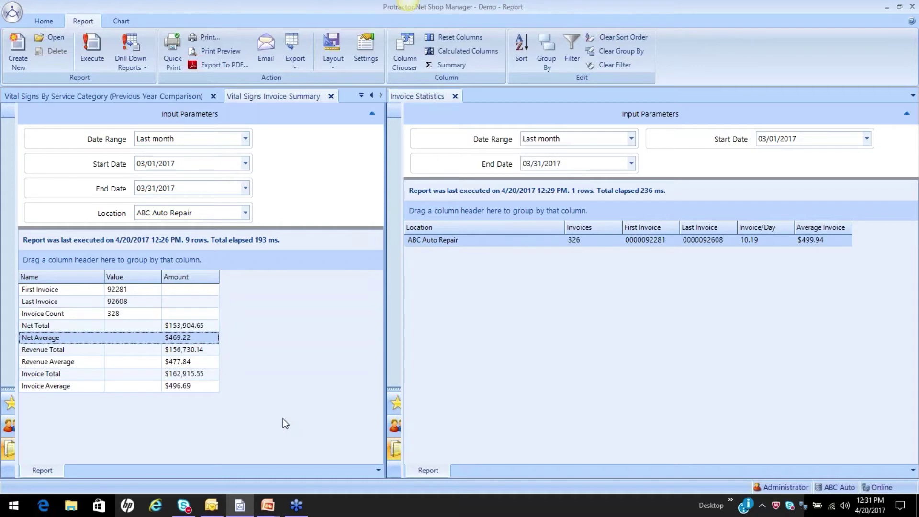
pyautogui.click(186, 362)
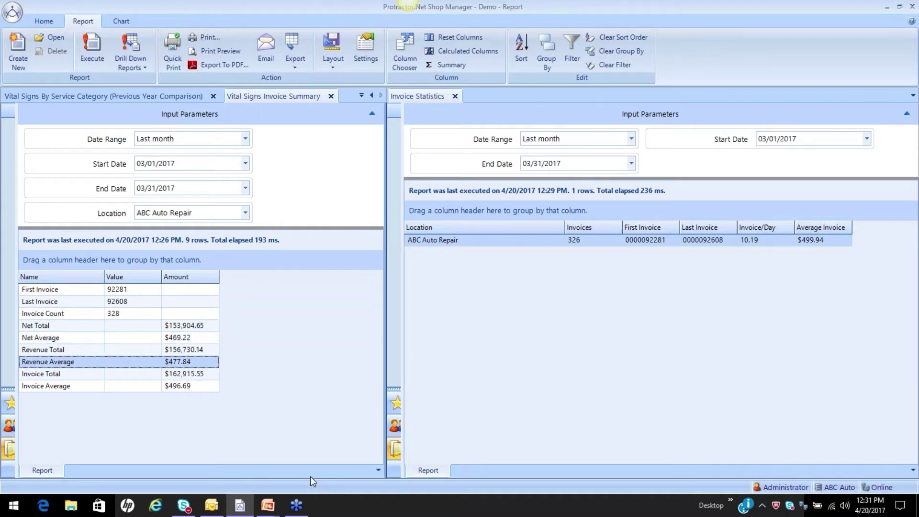
pyautogui.click(806, 240)
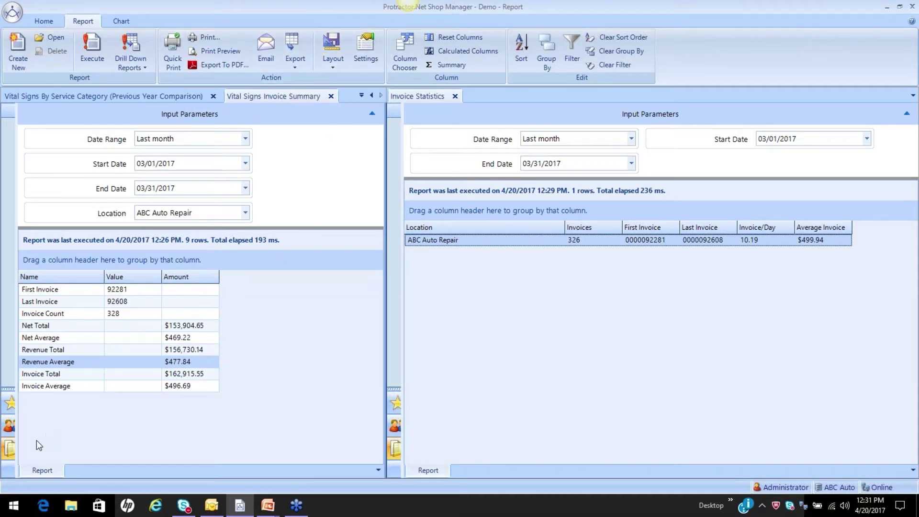
# Step: Move Invoice Statistics back to the previous tab group and show Vital Signs Invoice Summary
pyautogui.rightClick(423, 95)
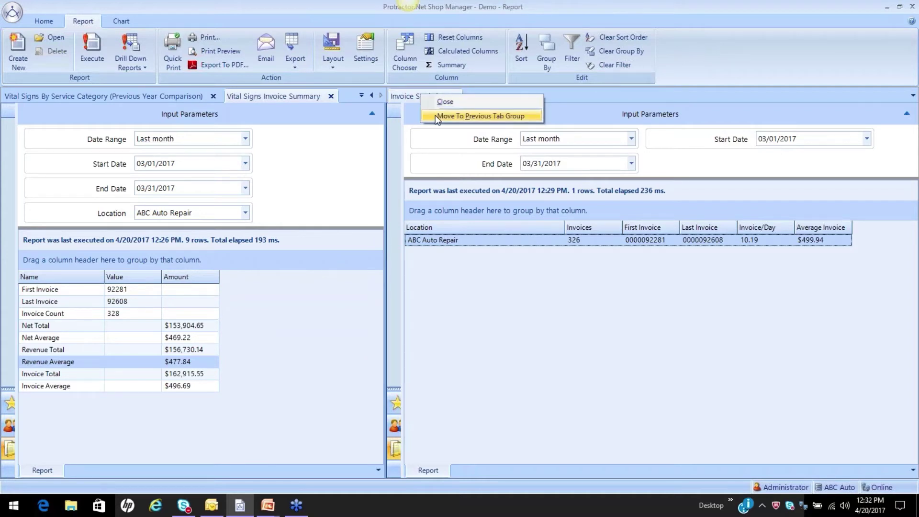
pyautogui.click(480, 116)
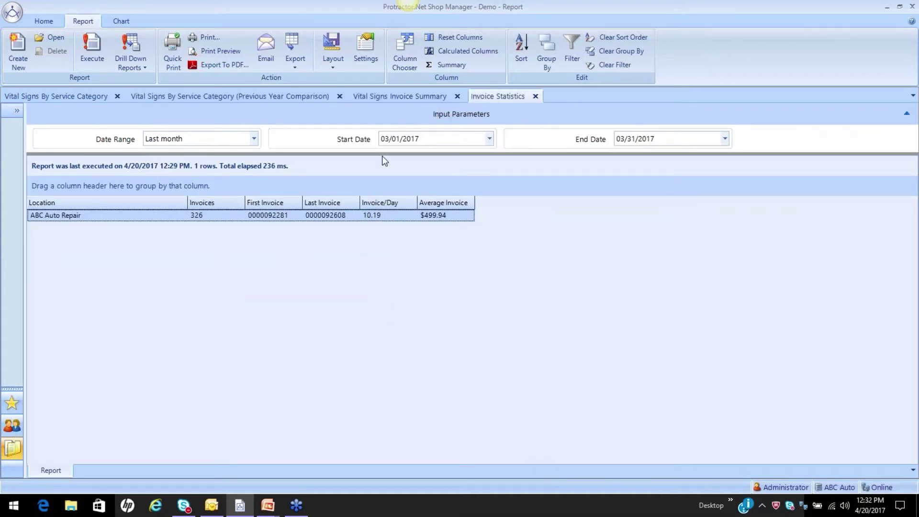
pyautogui.click(386, 96)
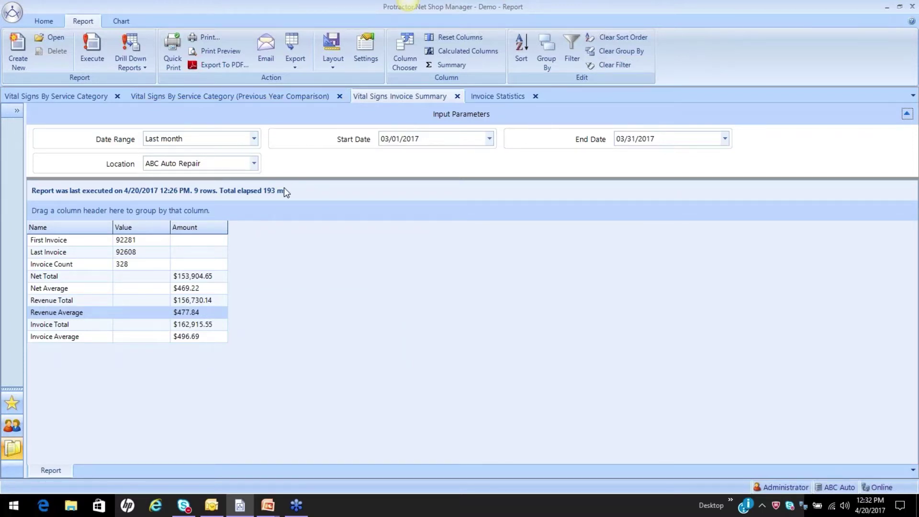
# Step: Collapse Vital Signs and open Sales > Invoice Summary in a new form
pyautogui.click(13, 446)
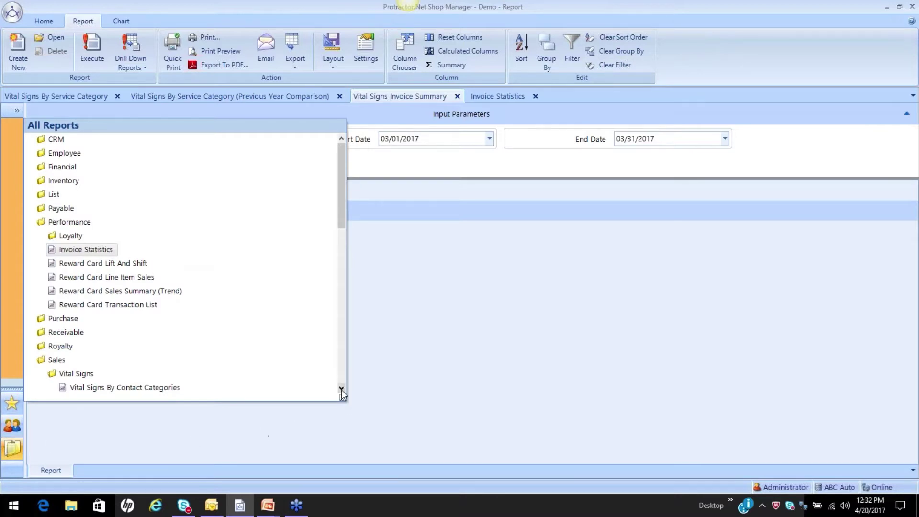
pyautogui.scroll(-3, 341, 391)
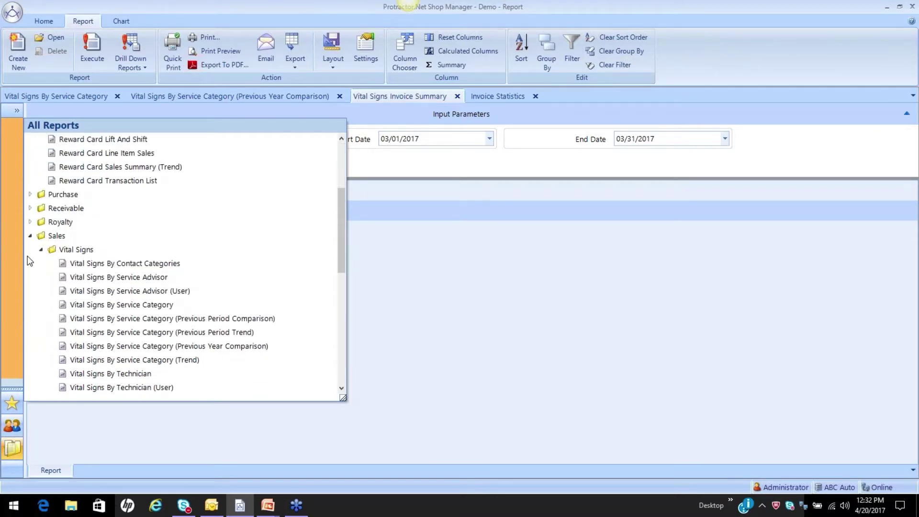
pyautogui.click(41, 250)
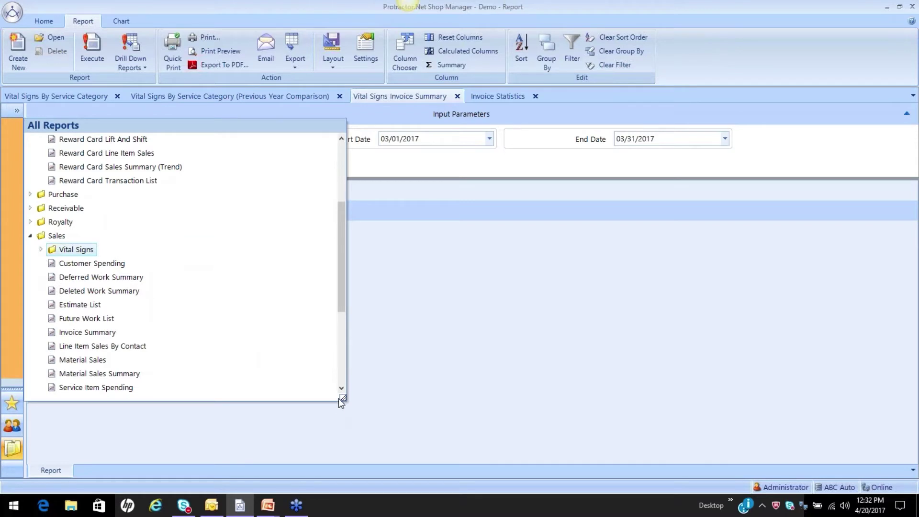
pyautogui.click(106, 334)
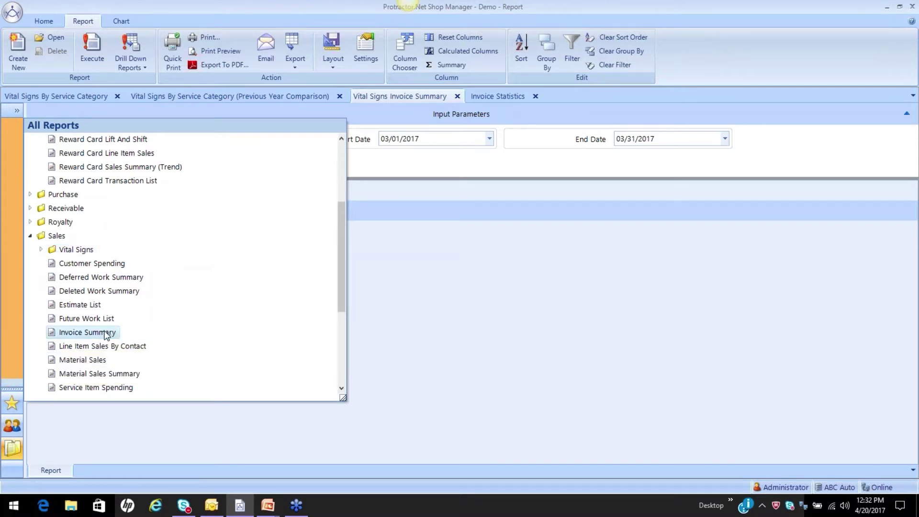
pyautogui.moveTo(87, 334)
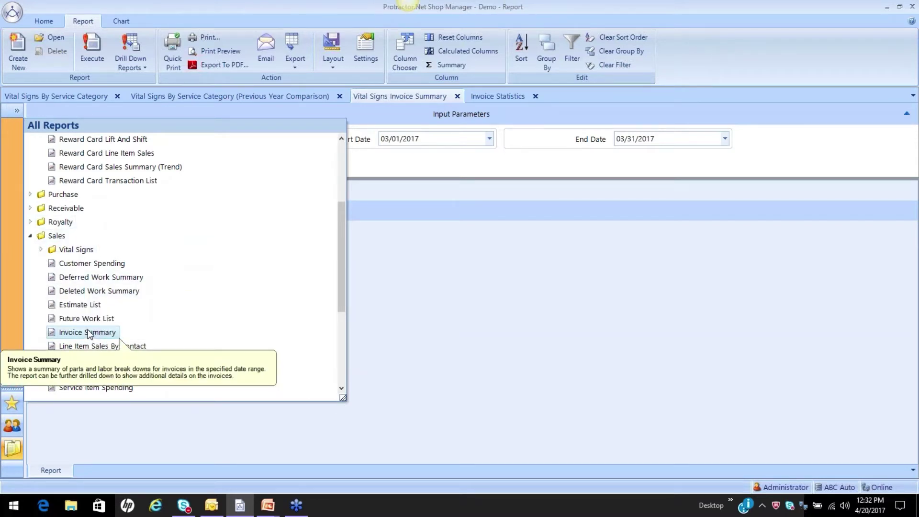
pyautogui.doubleClick(87, 334)
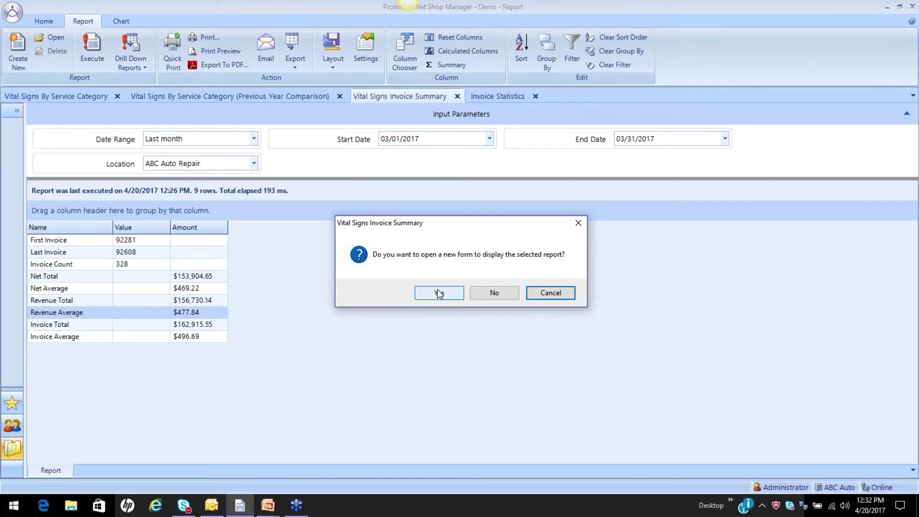
pyautogui.click(437, 293)
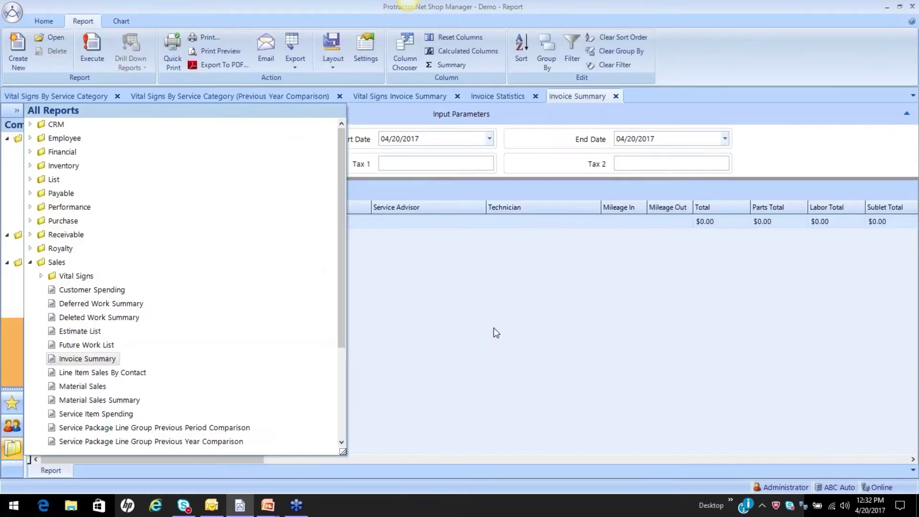
# Step: Run the Invoice Summary for Last month (03/01–03/31/2017), returning 328 invoices
pyautogui.click(254, 139)
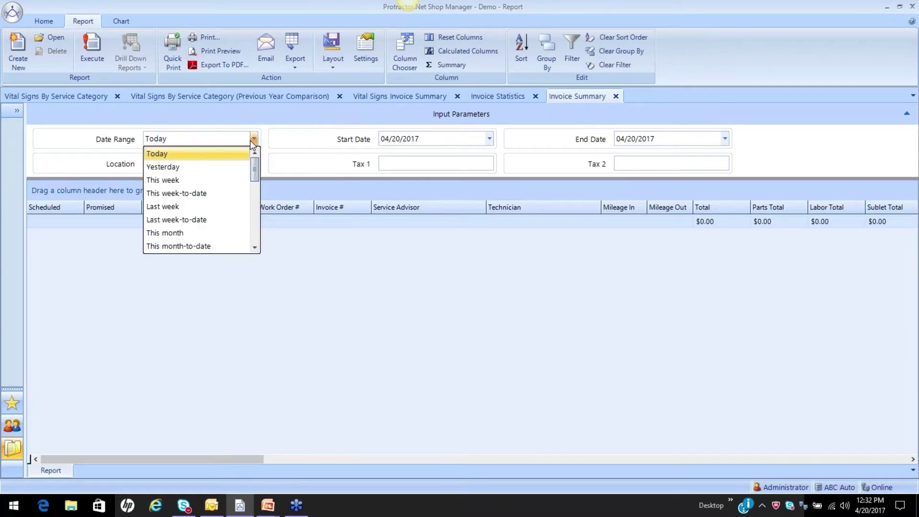
pyautogui.click(255, 194)
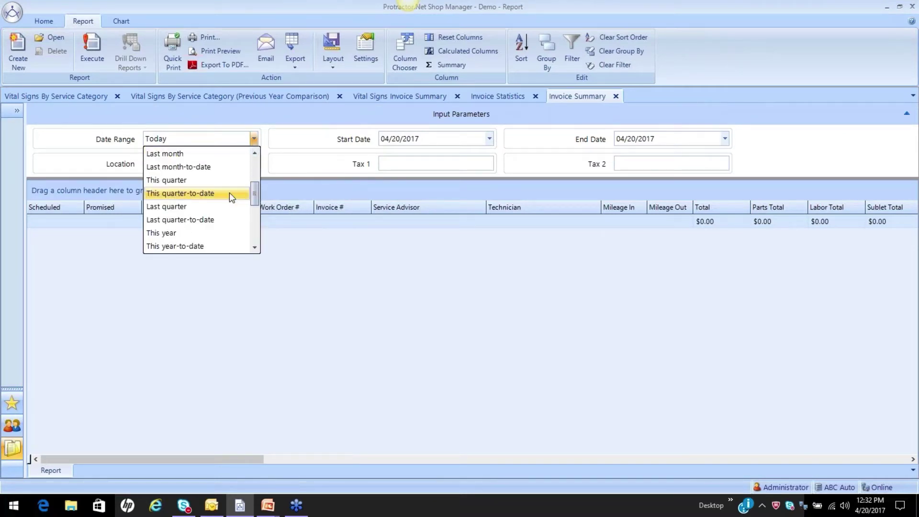
pyautogui.click(180, 154)
pyautogui.click(92, 61)
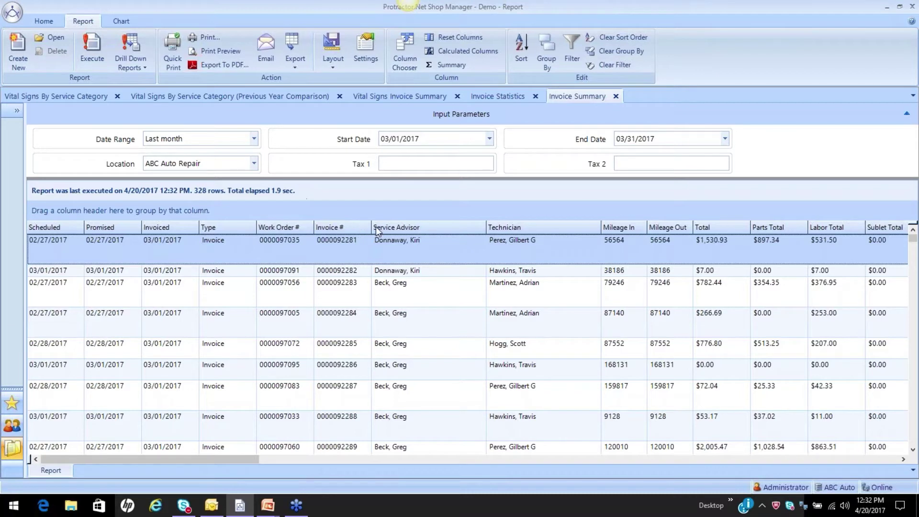
# Step: Group the Invoice Summary by Service Advisor into four groups totalling $162,915.55
pyautogui.moveTo(392, 230); pyautogui.dragTo(382, 211)
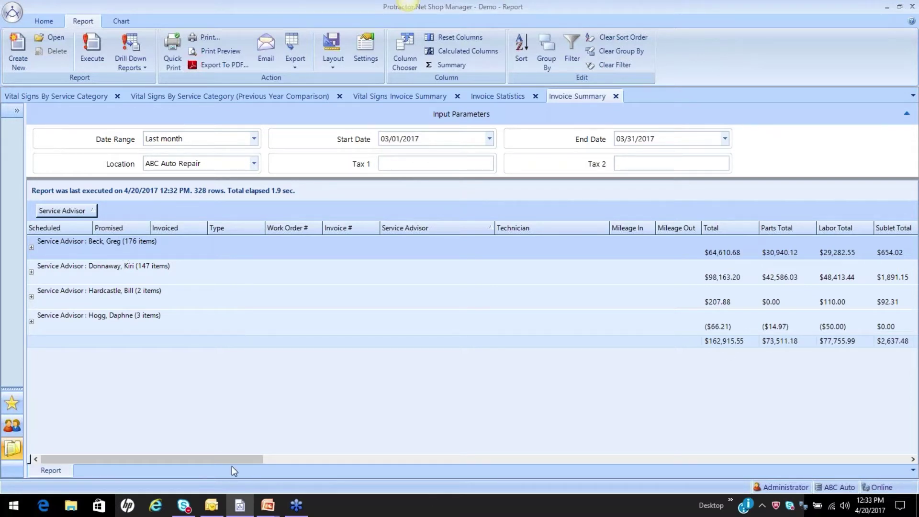
pyautogui.click(157, 275)
pyautogui.click(157, 301)
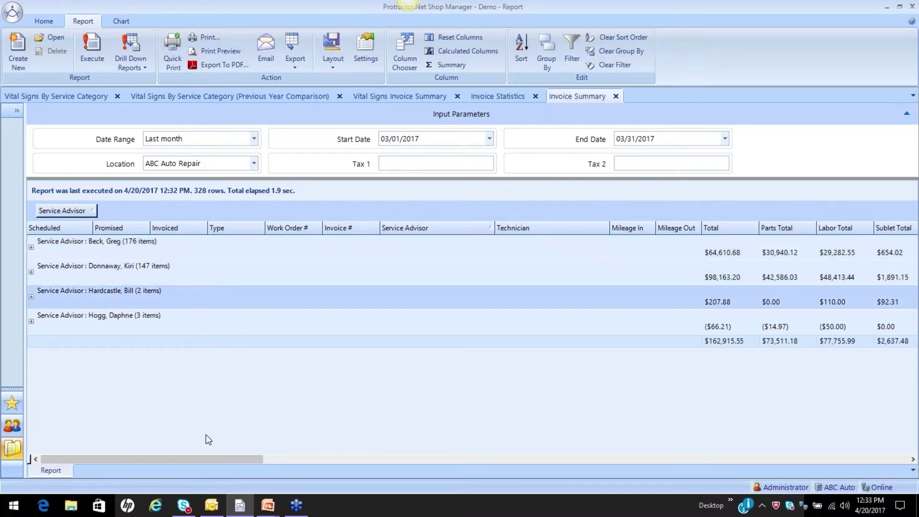
pyautogui.moveTo(207, 459); pyautogui.dragTo(183, 425)
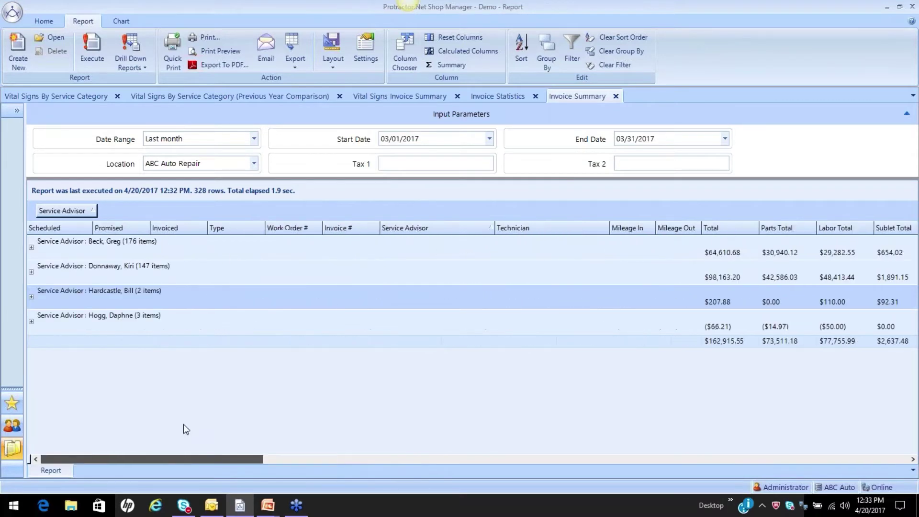
# Step: Review the grid's columns, then sub-group each Service Advisor's rows by Technician
pyautogui.click(403, 78)
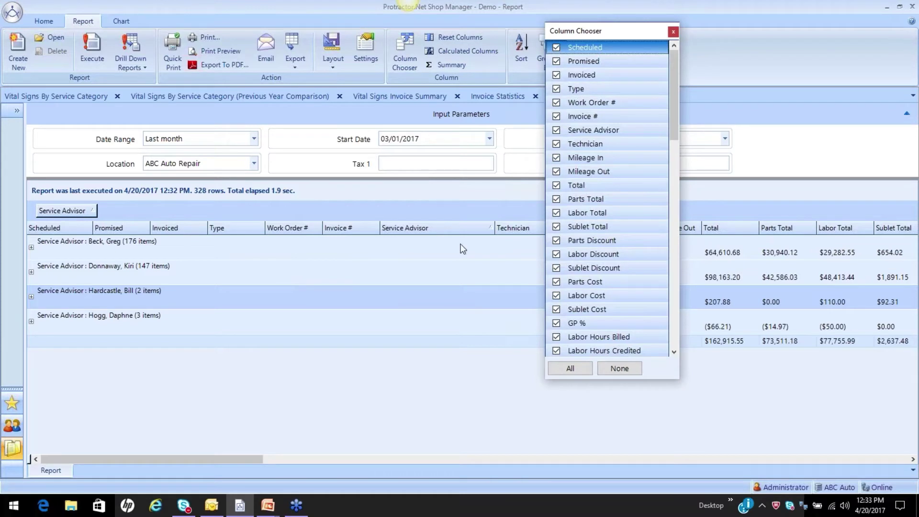
pyautogui.click(673, 32)
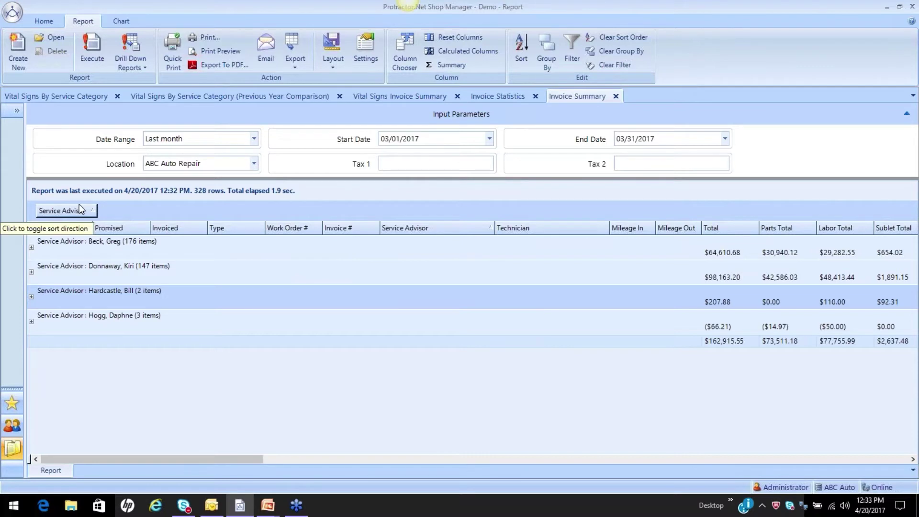
pyautogui.click(100, 243)
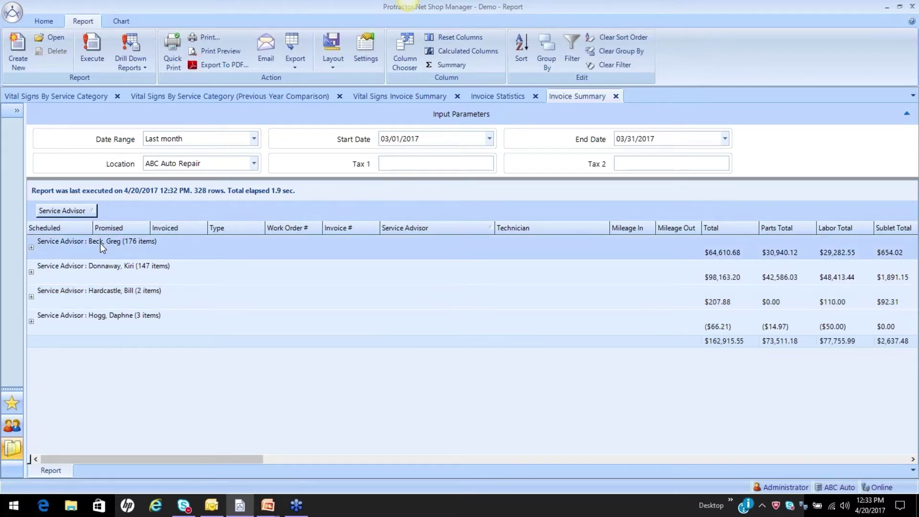
pyautogui.moveTo(186, 460); pyautogui.dragTo(313, 462)
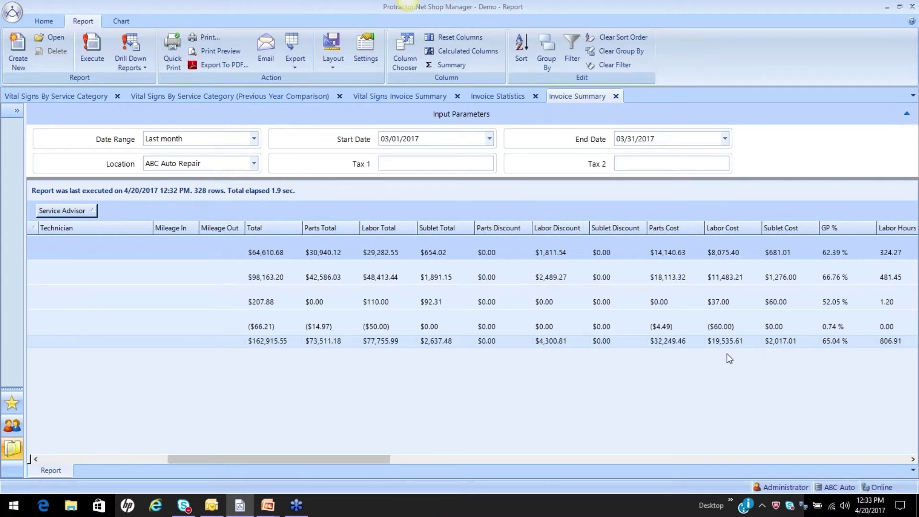
pyautogui.moveTo(394, 451); pyautogui.dragTo(187, 437)
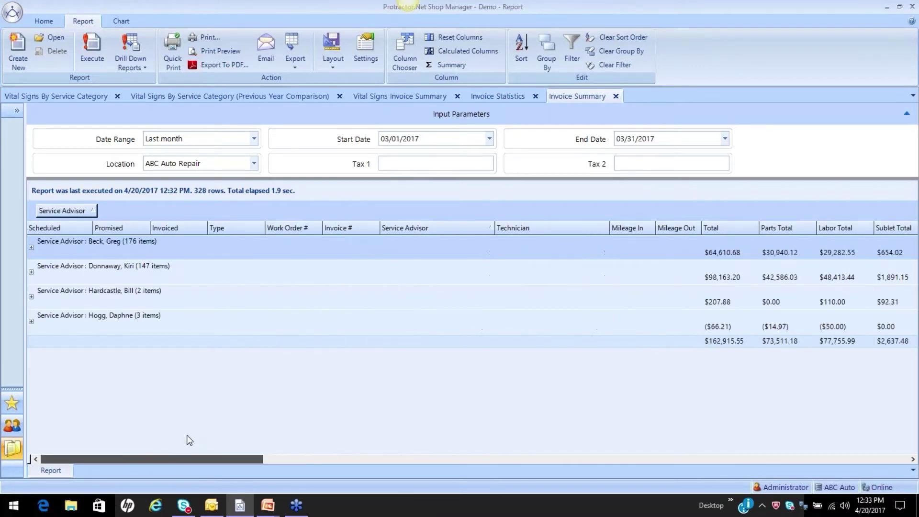
pyautogui.moveTo(523, 229); pyautogui.dragTo(512, 218)
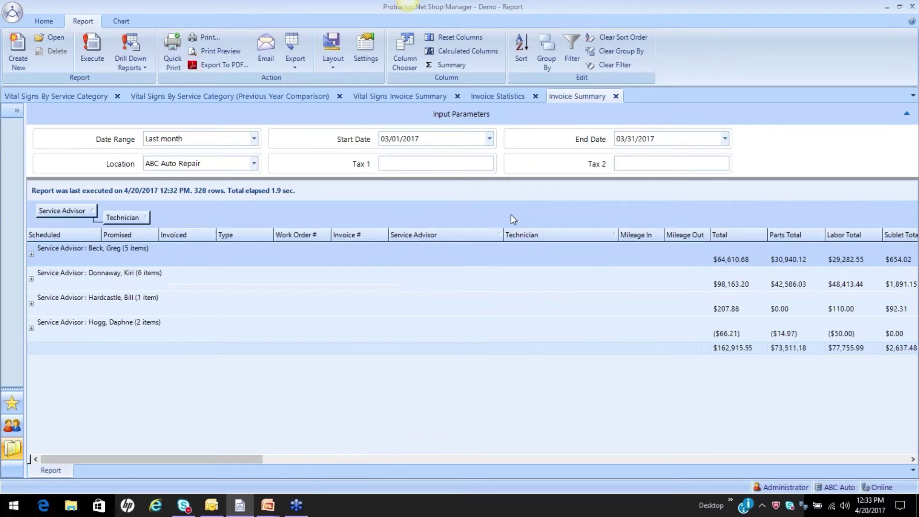
# Step: Expand the first service advisor group and select its first technician subgroup row
pyautogui.click(32, 255)
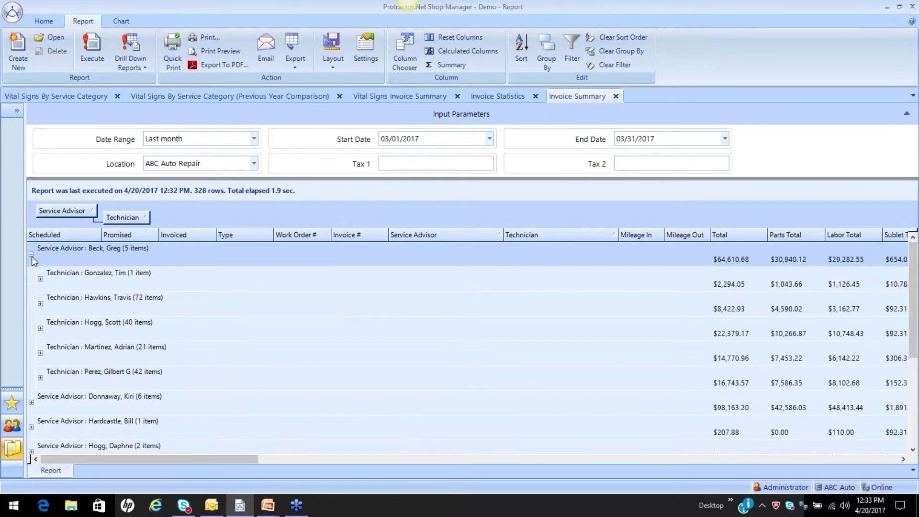
pyautogui.click(95, 282)
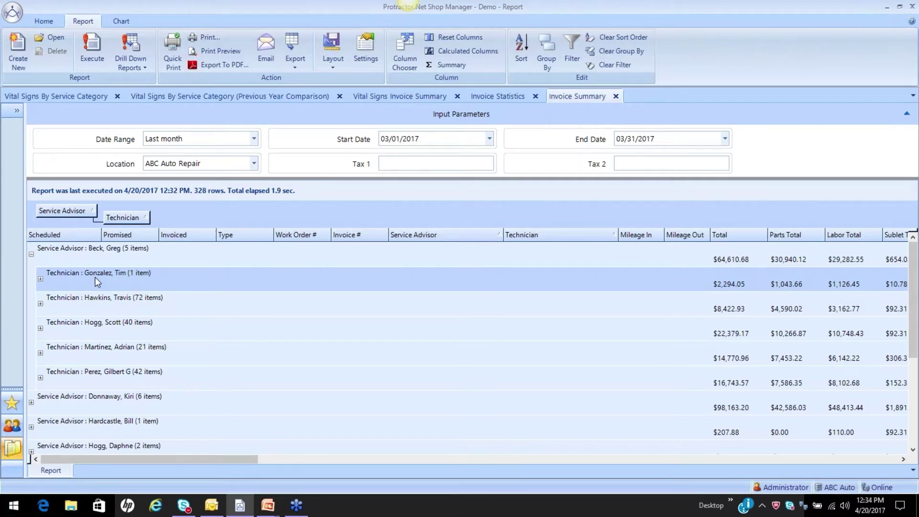
# Step: Open an In Progress work order from the Work Orders list, then compare it with Invoice Summary
pyautogui.click(43, 21)
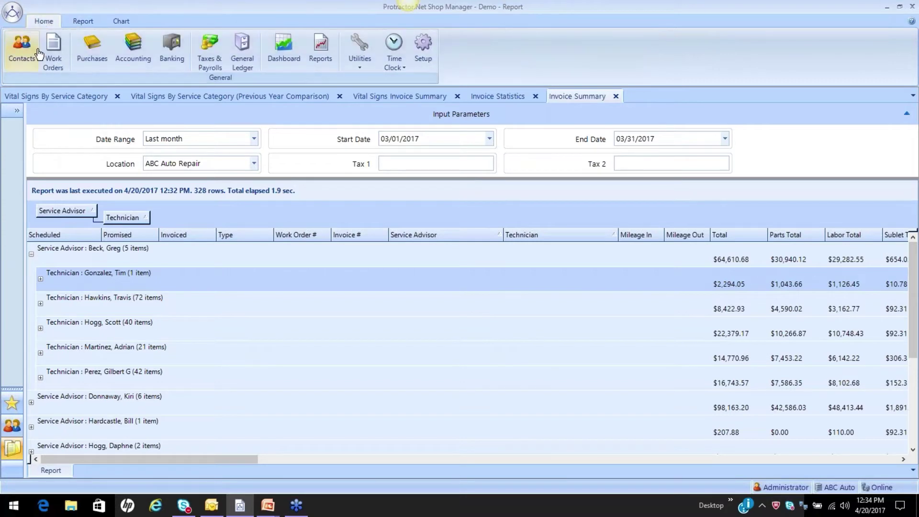
pyautogui.click(54, 48)
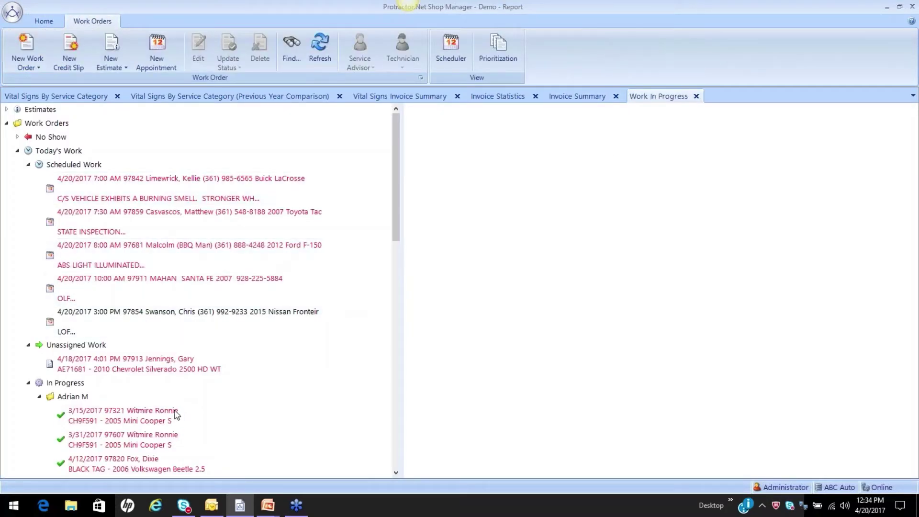
pyautogui.click(139, 415)
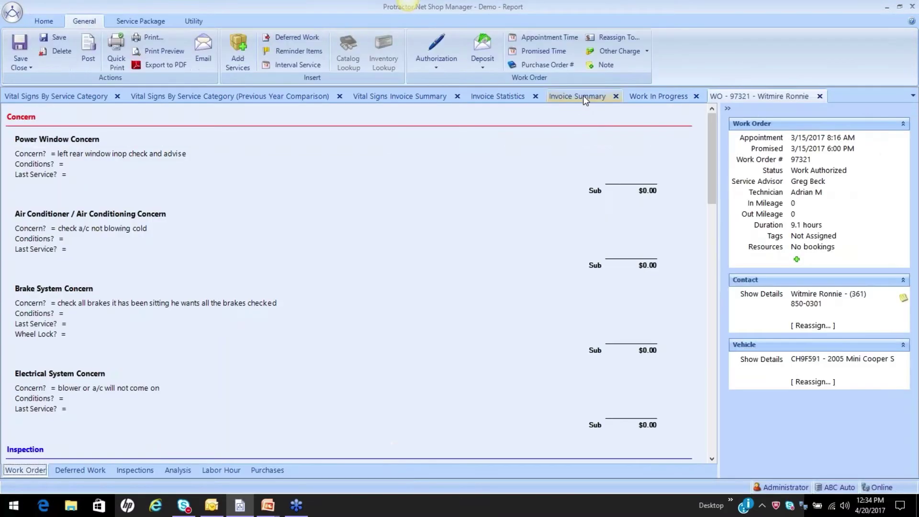
pyautogui.click(582, 96)
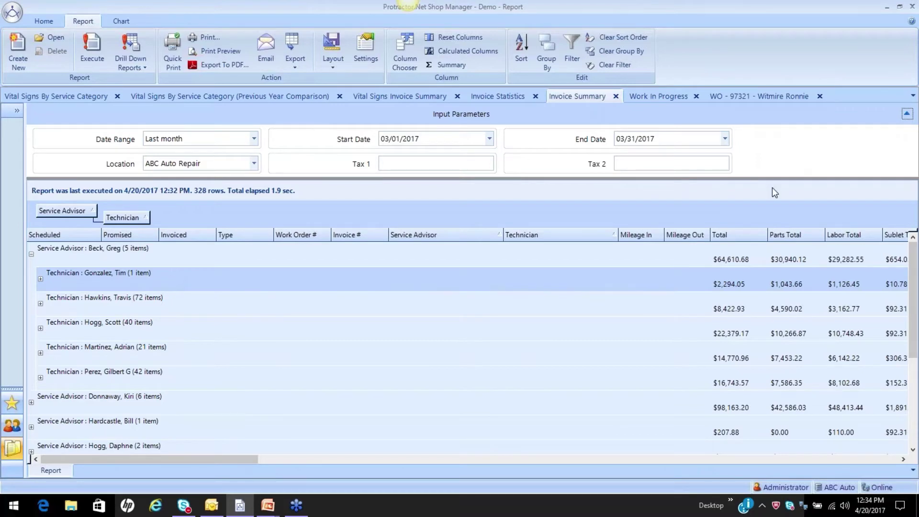
pyautogui.click(772, 96)
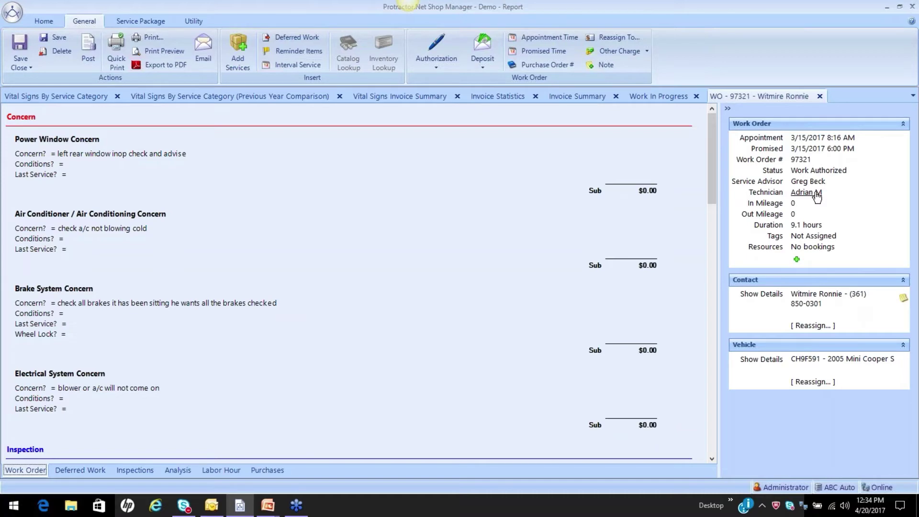
# Step: Find the Lube, Oil & Filter service and review the Labor line's Assign Technician action
pyautogui.click(709, 426)
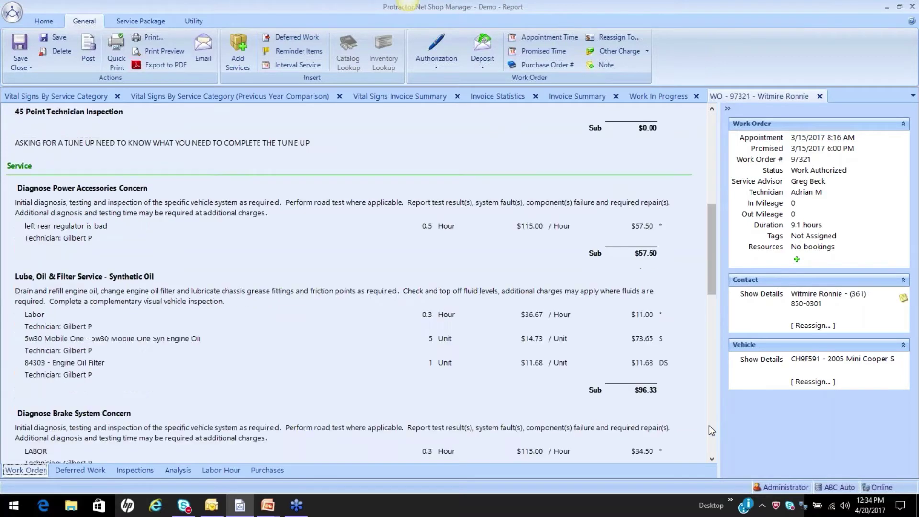
pyautogui.click(78, 276)
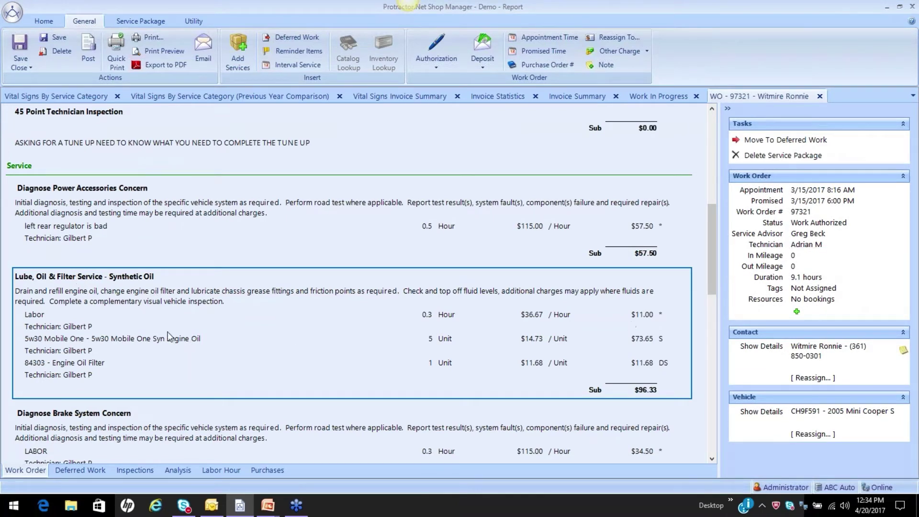
pyautogui.rightClick(61, 316)
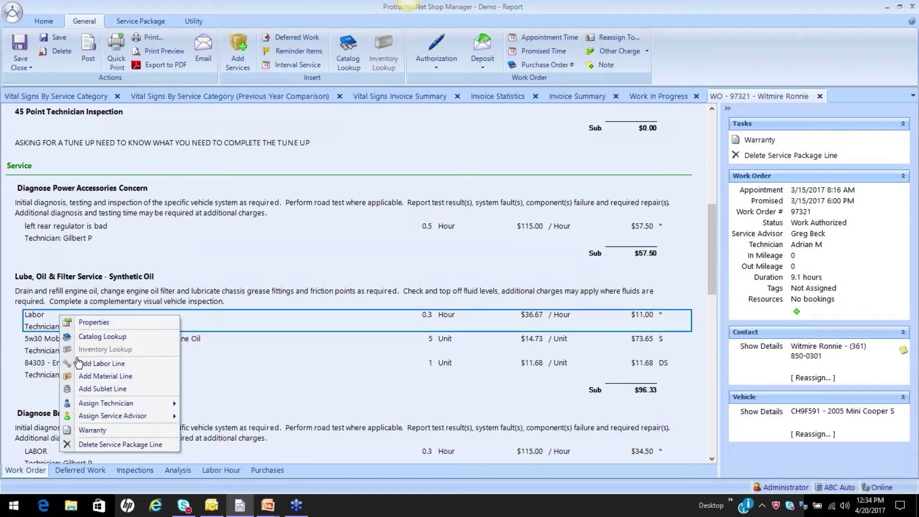
pyautogui.moveTo(106, 405)
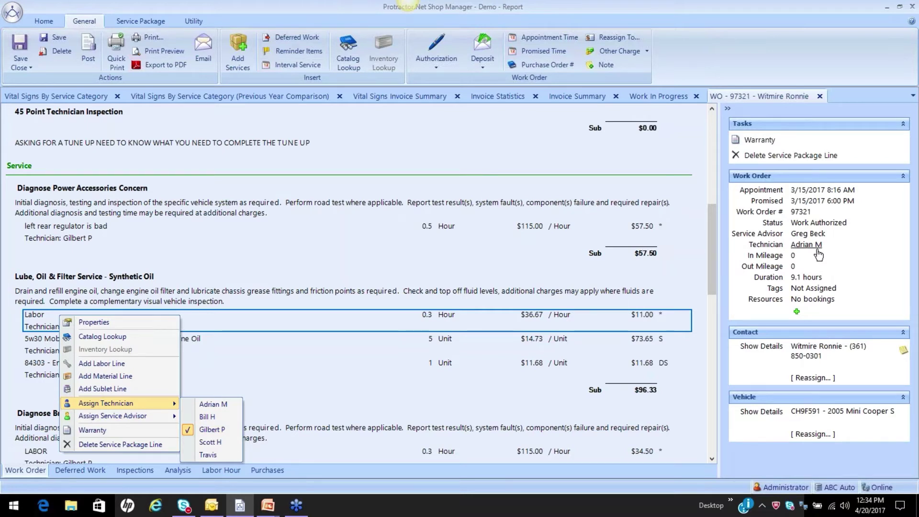
# Step: Check the Labor line actions once more, then close the work order and Work In Progress tabs
pyautogui.click(571, 96)
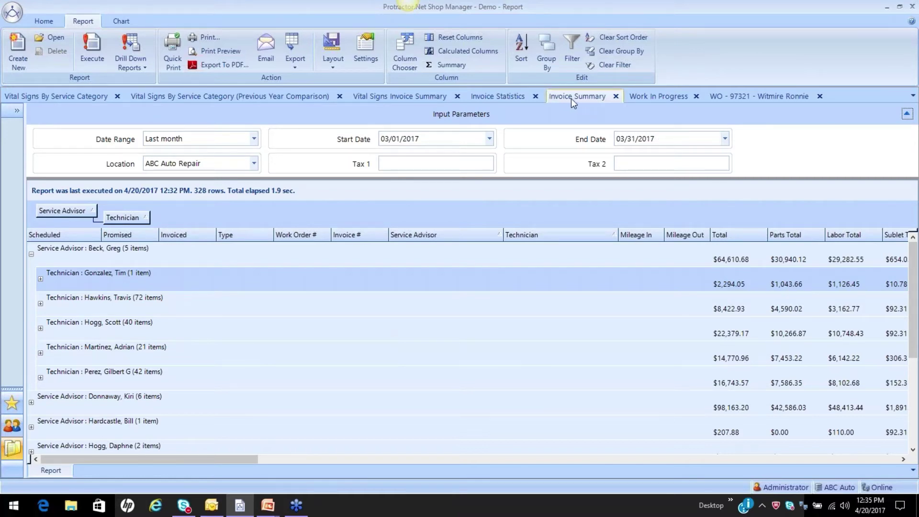
pyautogui.click(752, 95)
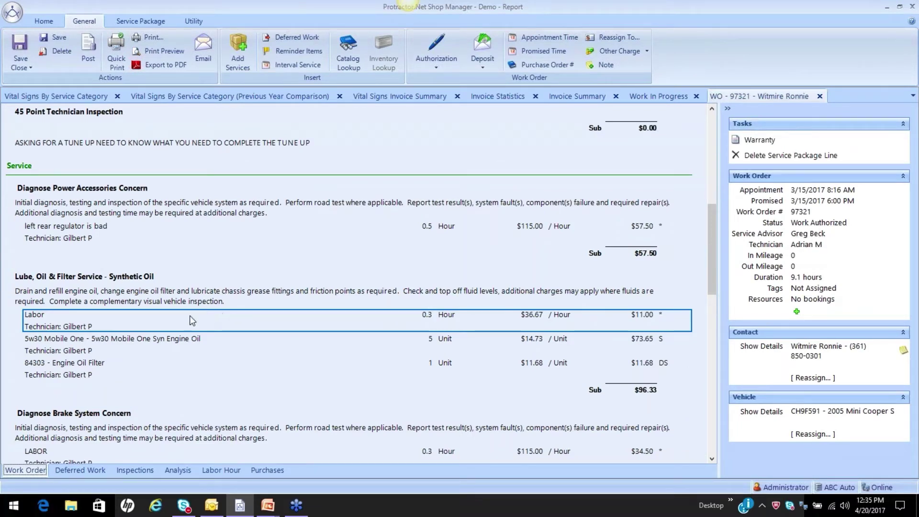
pyautogui.rightClick(71, 323)
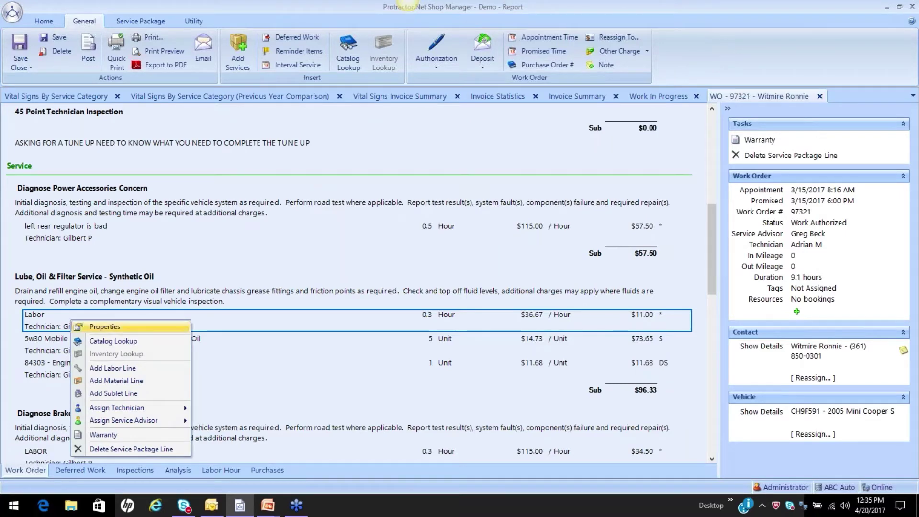
pyautogui.click(830, 99)
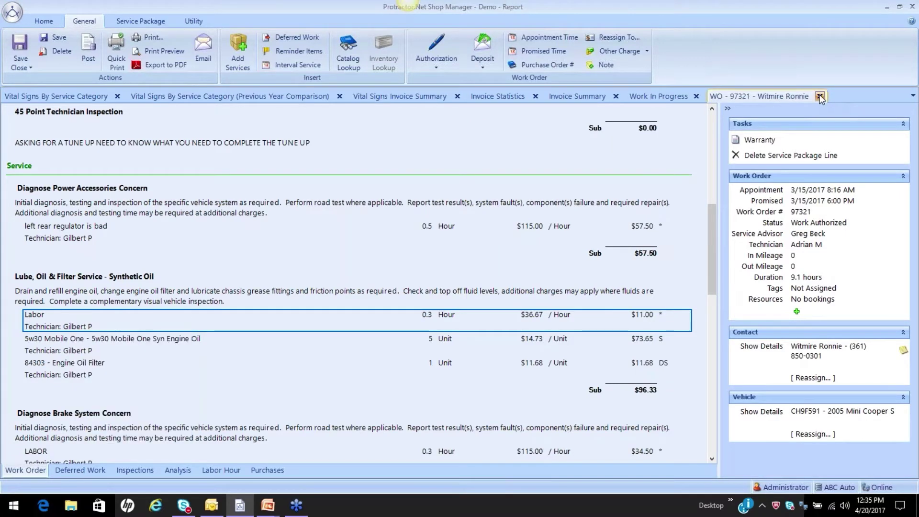
pyautogui.click(820, 96)
pyautogui.click(697, 96)
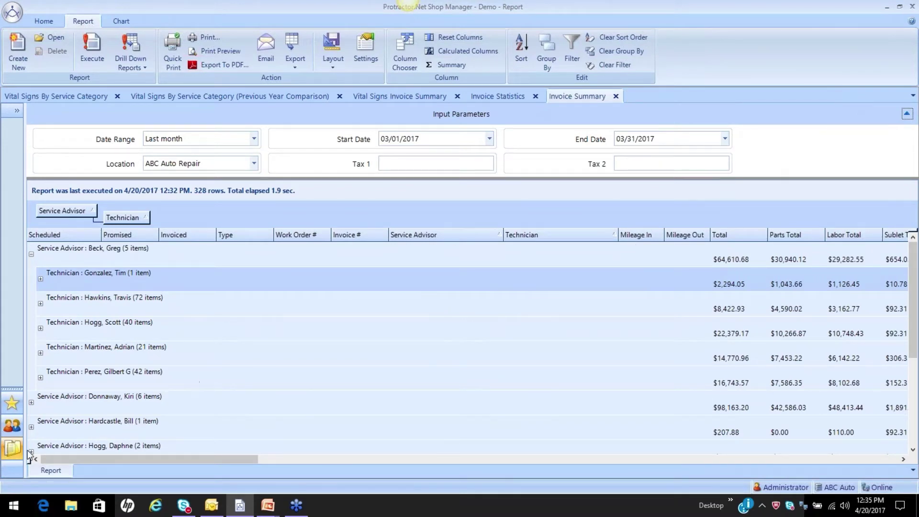
pyautogui.click(14, 450)
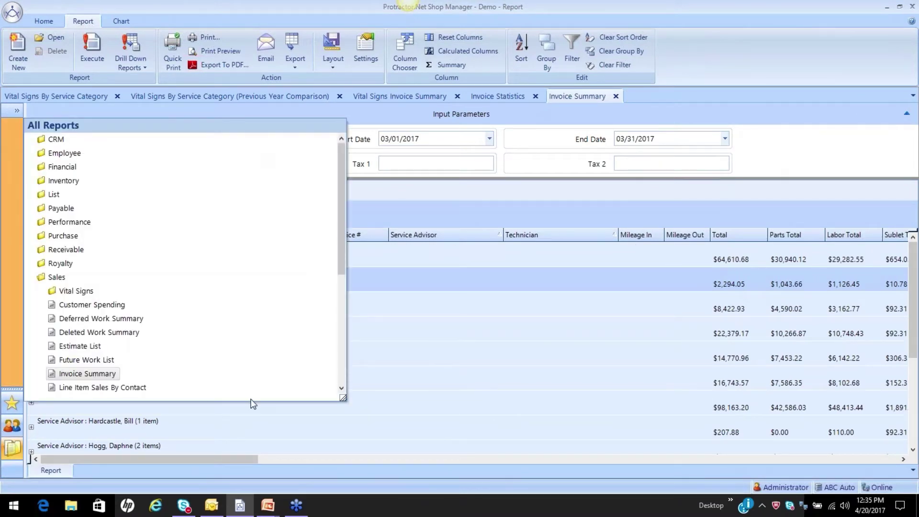
pyautogui.scroll(-4, 343, 392)
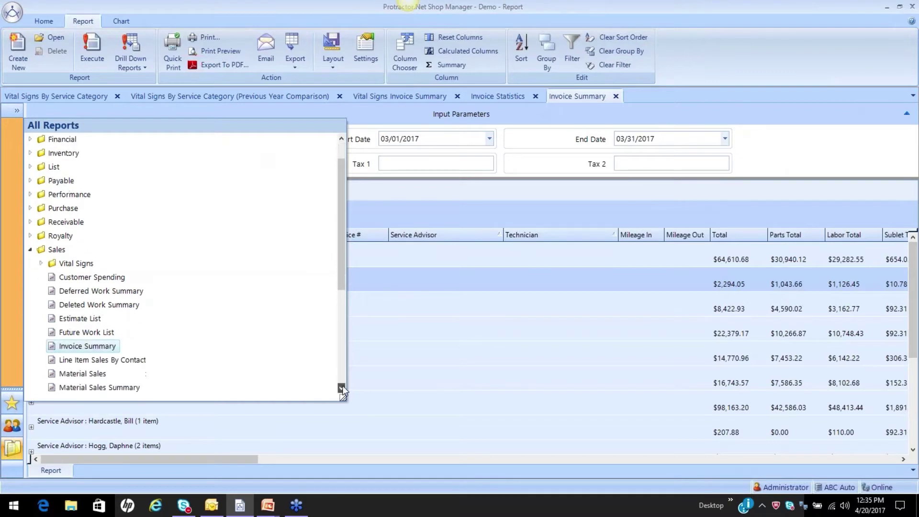
pyautogui.scroll(-1, 343, 392)
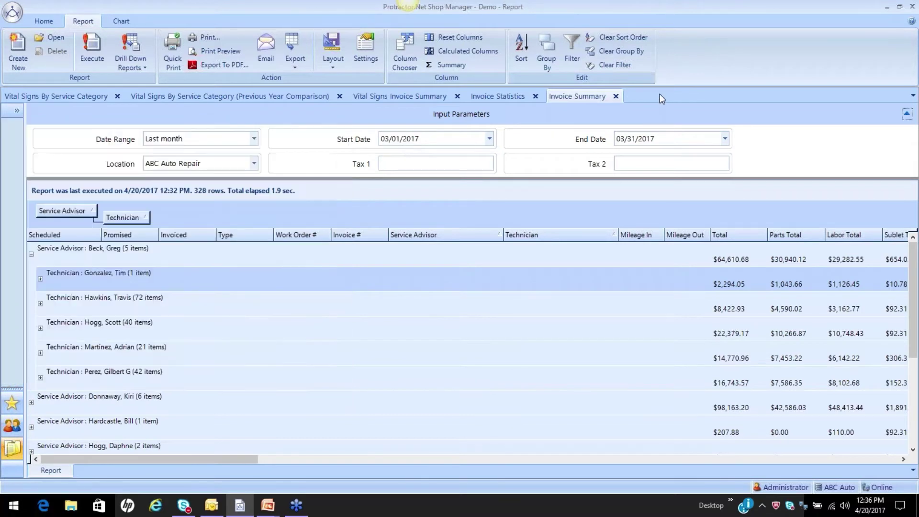
# Step: Open Technician Summary from the Employee reports folder as a new form
pyautogui.click(8, 451)
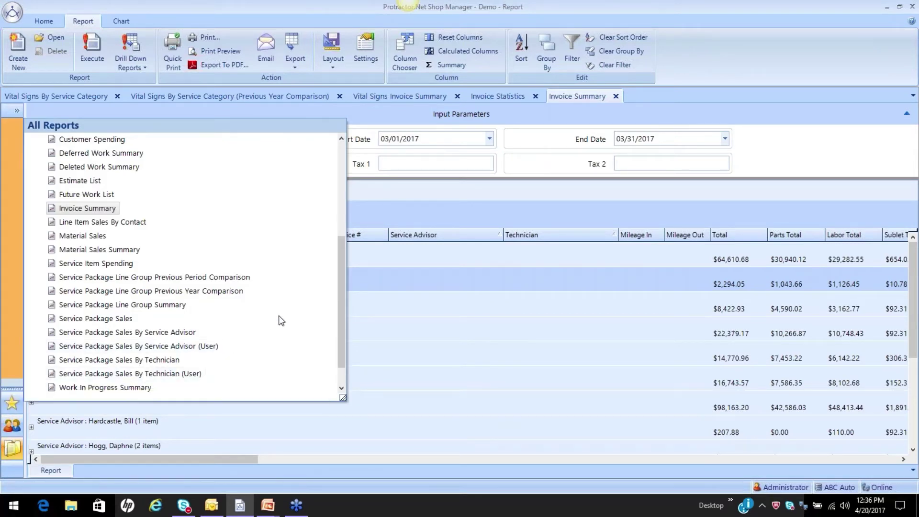
pyautogui.moveTo(341, 264); pyautogui.dragTo(323, 155)
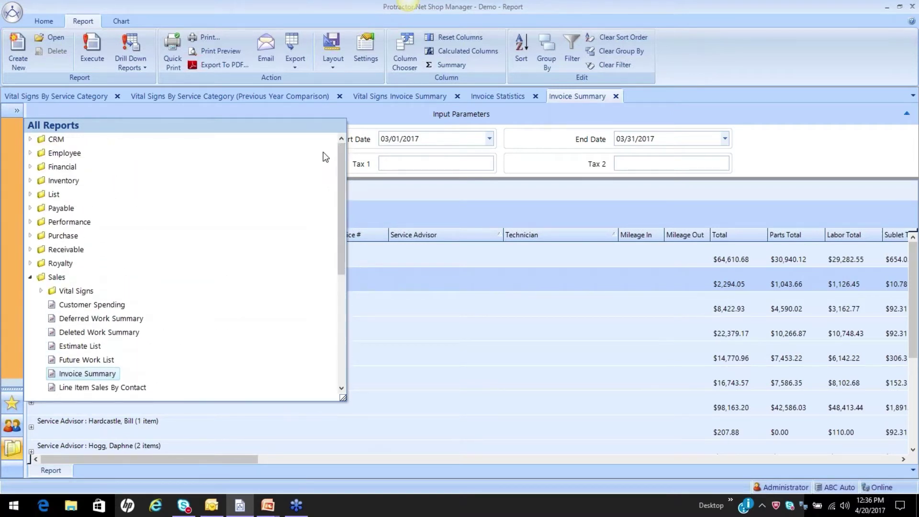
pyautogui.click(31, 153)
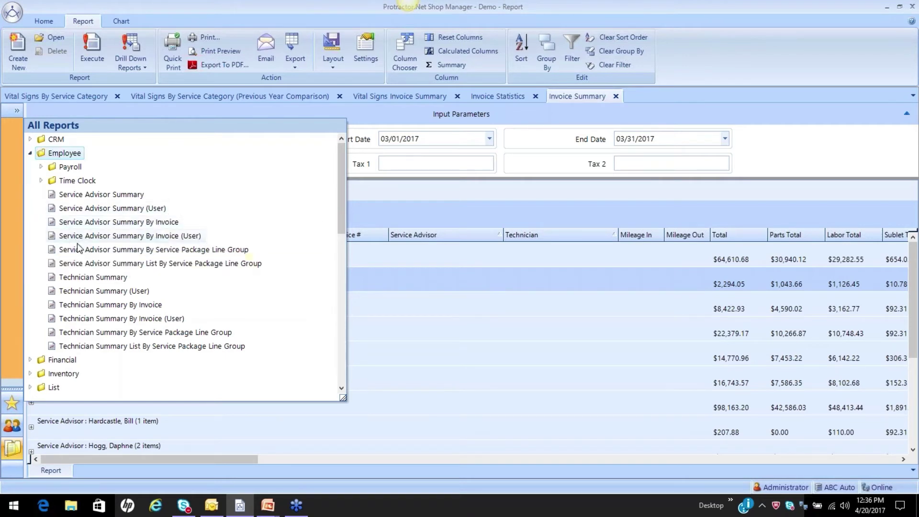
pyautogui.doubleClick(82, 277)
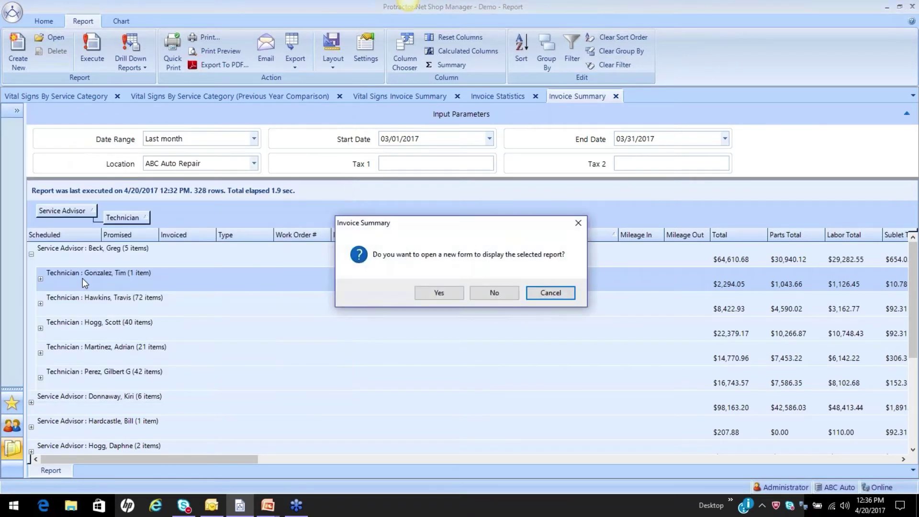
pyautogui.click(436, 292)
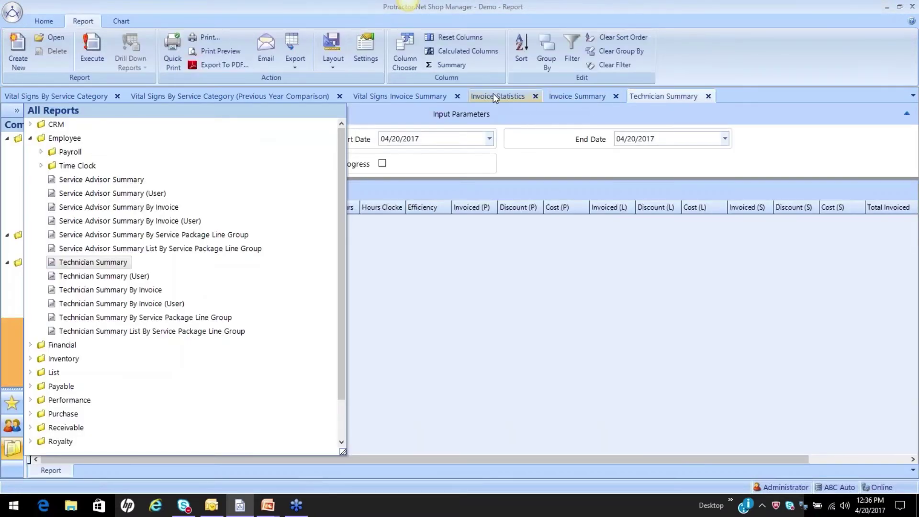
# Step: Run the Technician Summary with date range Last month (03/01/2017–03/31/2017)
pyautogui.click(453, 318)
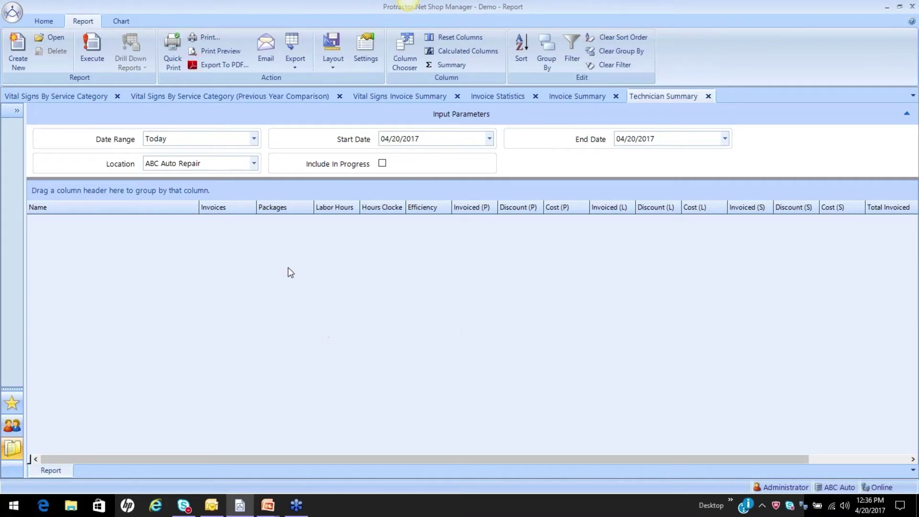
pyautogui.click(254, 139)
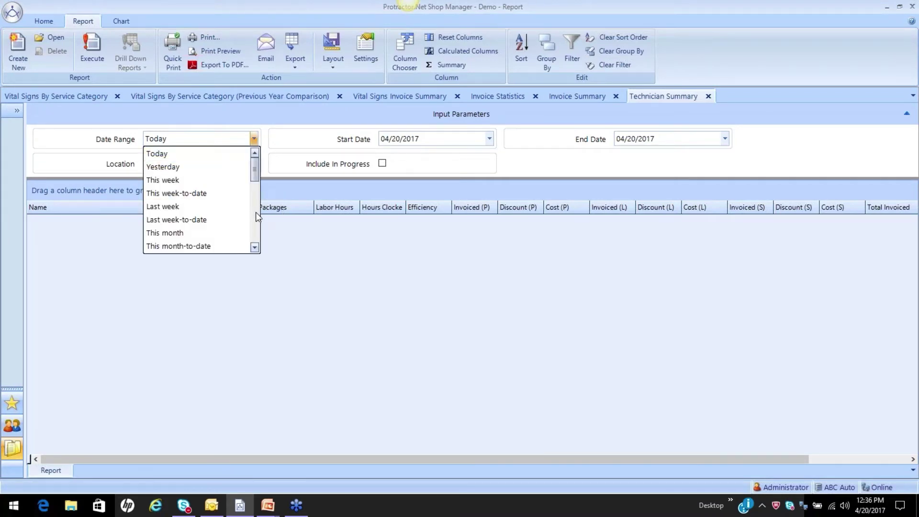
pyautogui.scroll(-3, 256, 212)
pyautogui.click(183, 154)
pyautogui.click(92, 50)
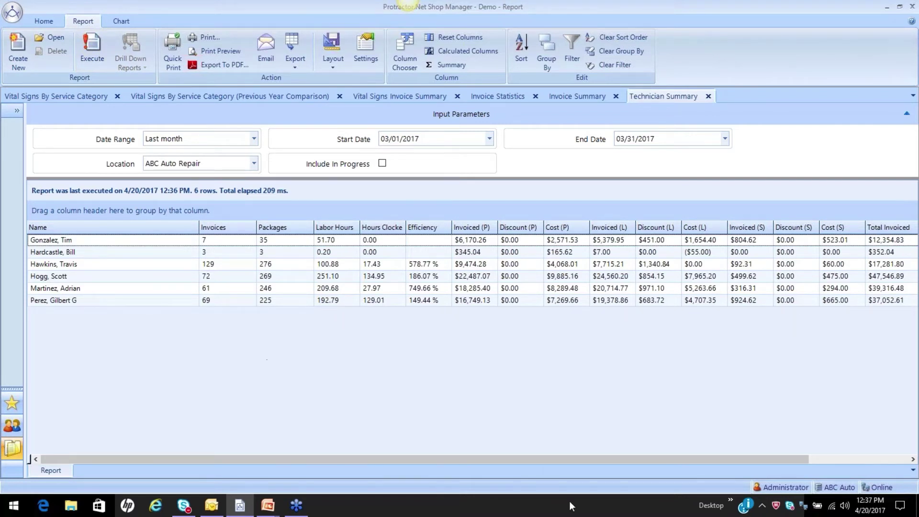
pyautogui.moveTo(598, 461); pyautogui.dragTo(546, 454)
# Step: Show only the Name, Invoices, Labor Hours Billed and Invoiced (L) columns
pyautogui.click(404, 50)
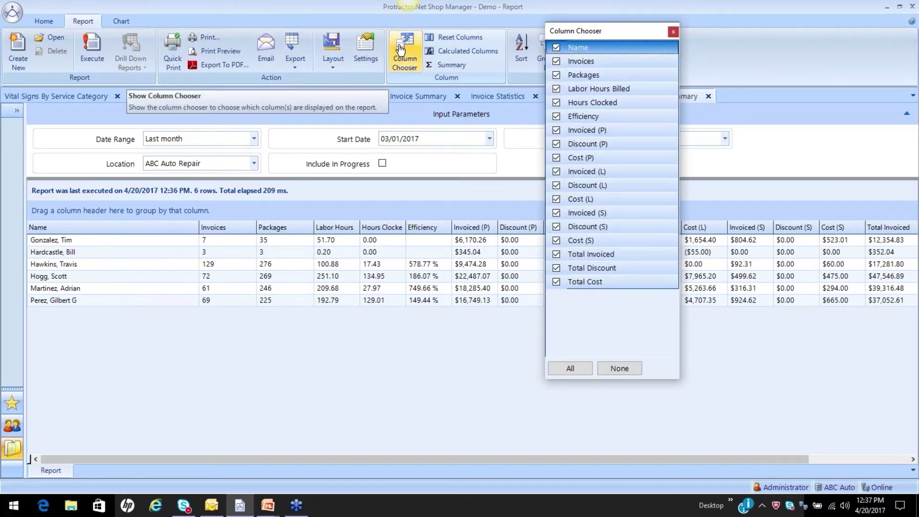
pyautogui.click(618, 368)
pyautogui.click(557, 48)
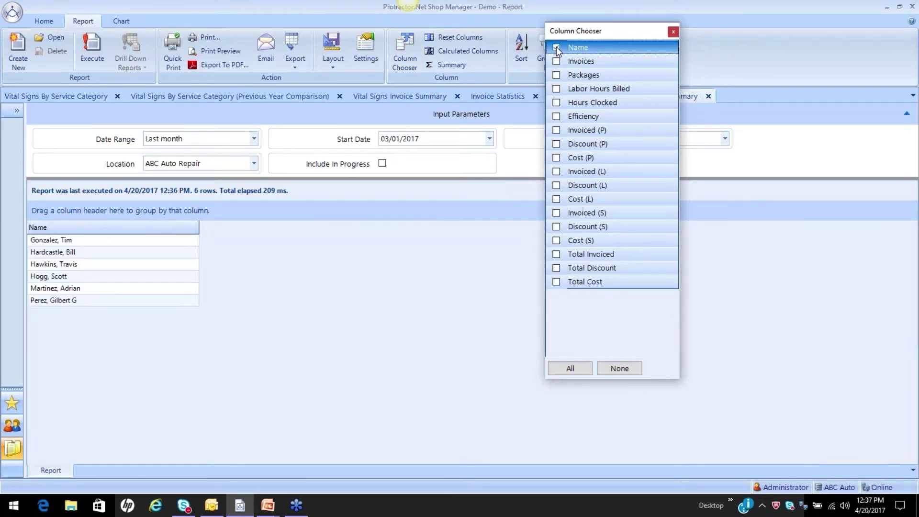
pyautogui.click(557, 61)
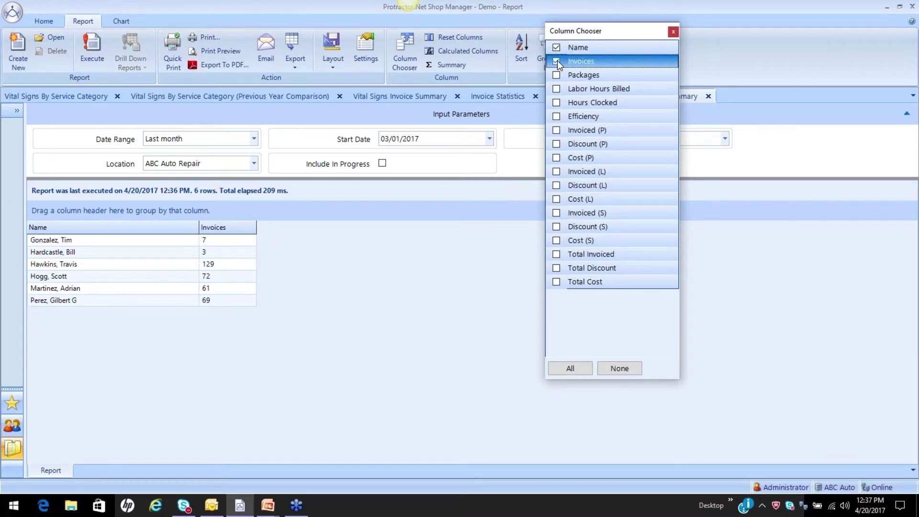
pyautogui.click(558, 90)
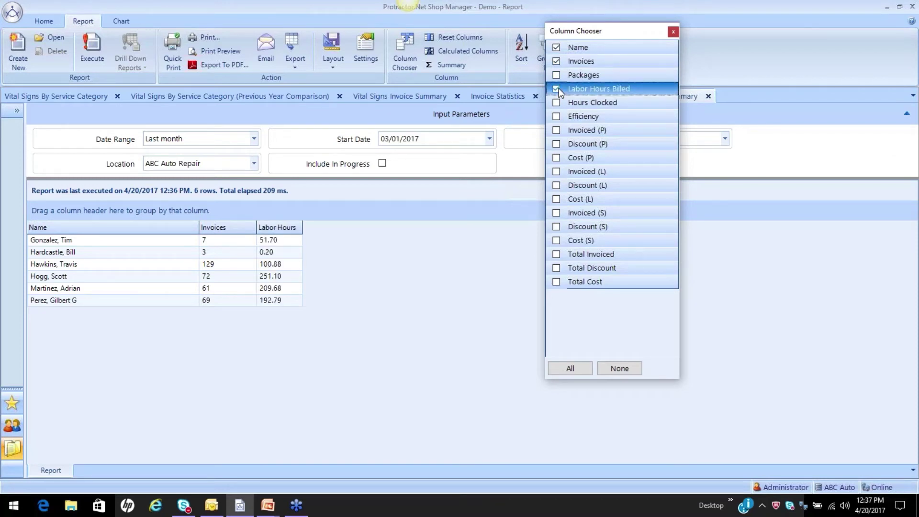
pyautogui.click(556, 173)
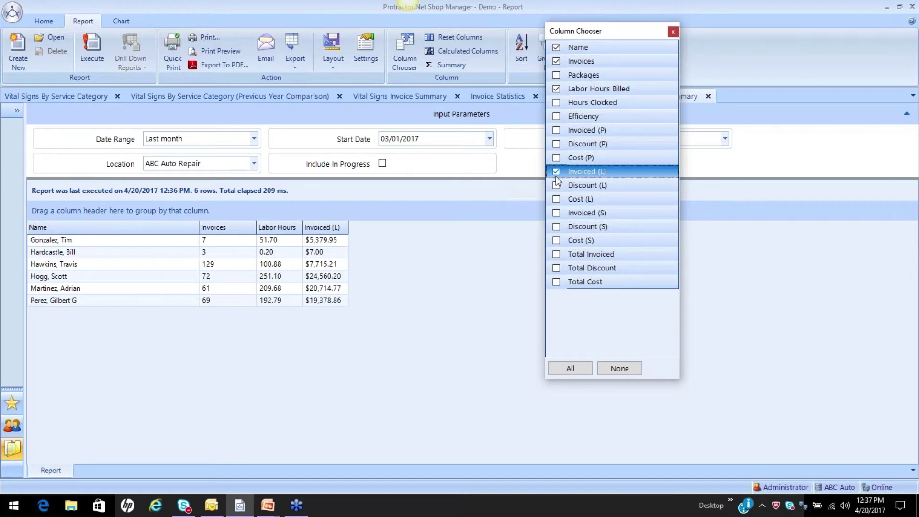
pyautogui.click(674, 32)
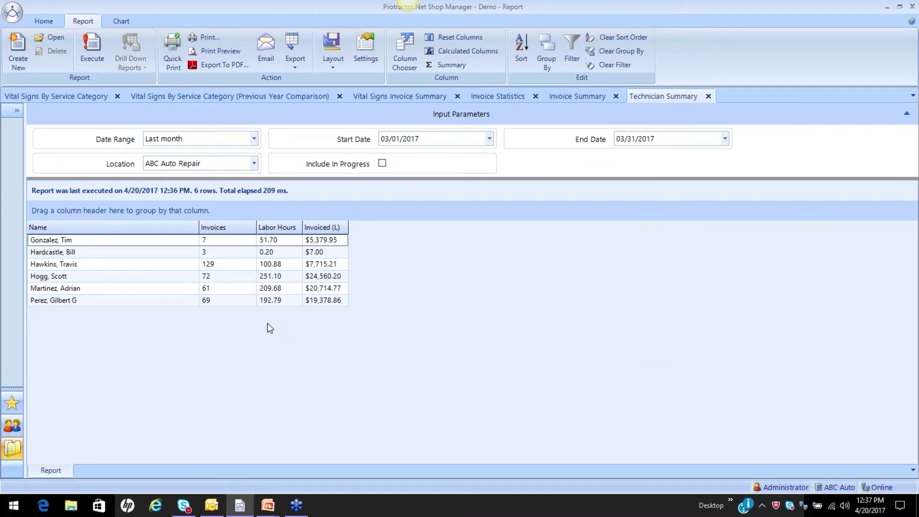
# Step: Add Sum summaries for the Invoices and Labor Hours Billed columns
pyautogui.click(460, 70)
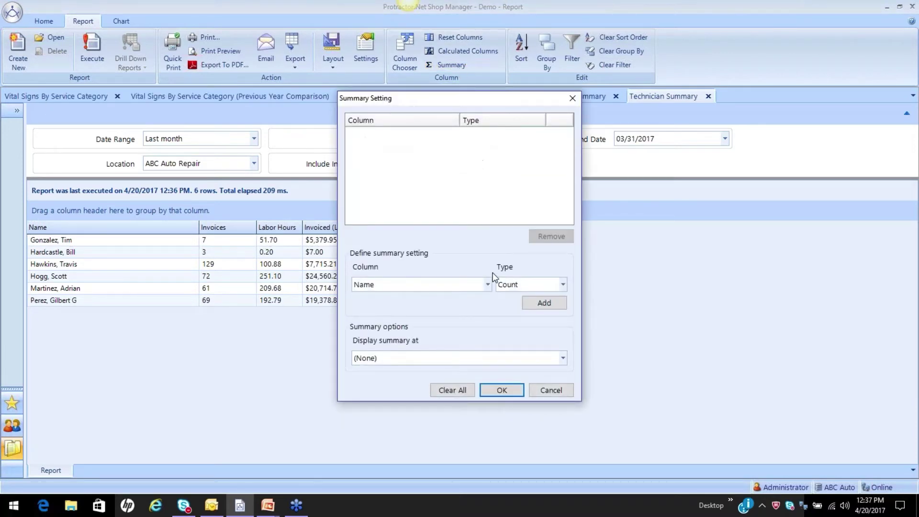
pyautogui.click(488, 285)
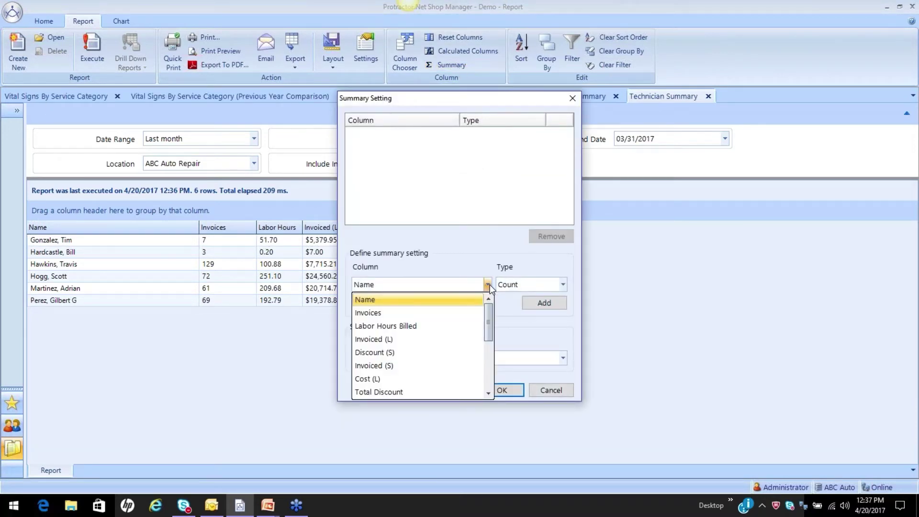
pyautogui.click(455, 313)
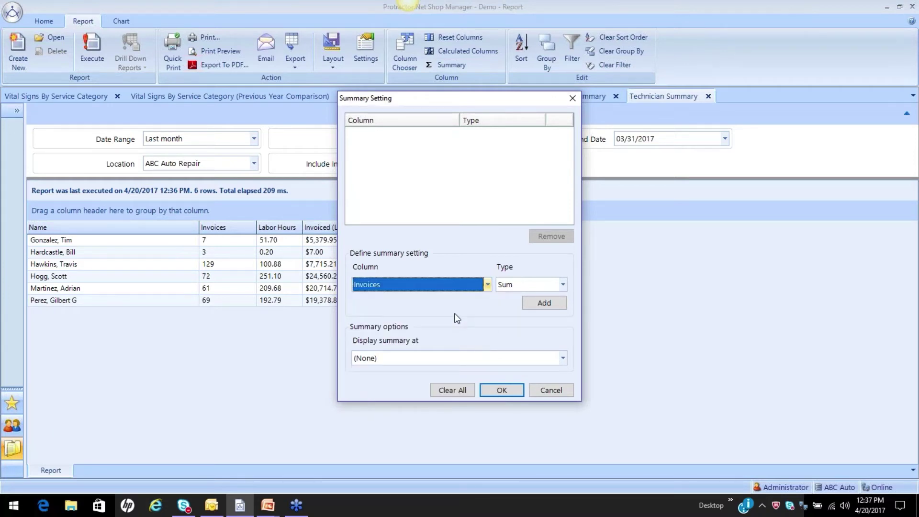
pyautogui.click(539, 303)
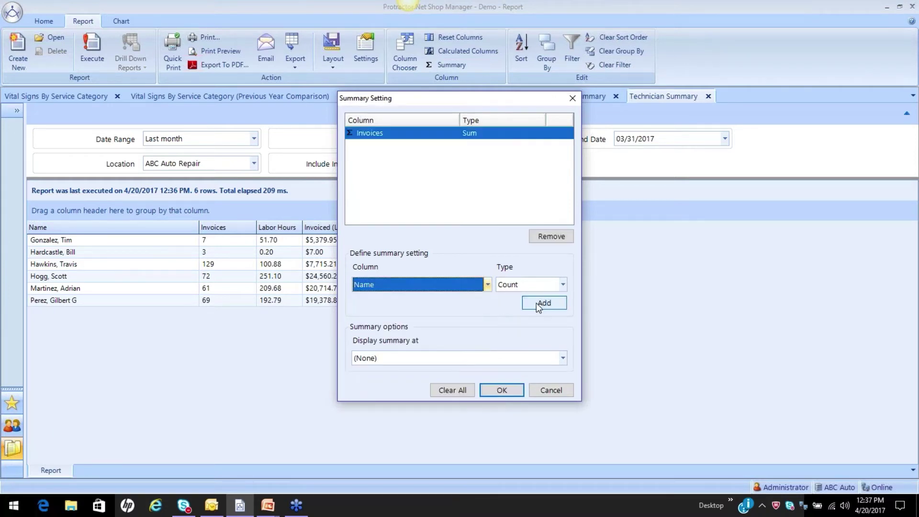
pyautogui.click(487, 284)
pyautogui.click(455, 314)
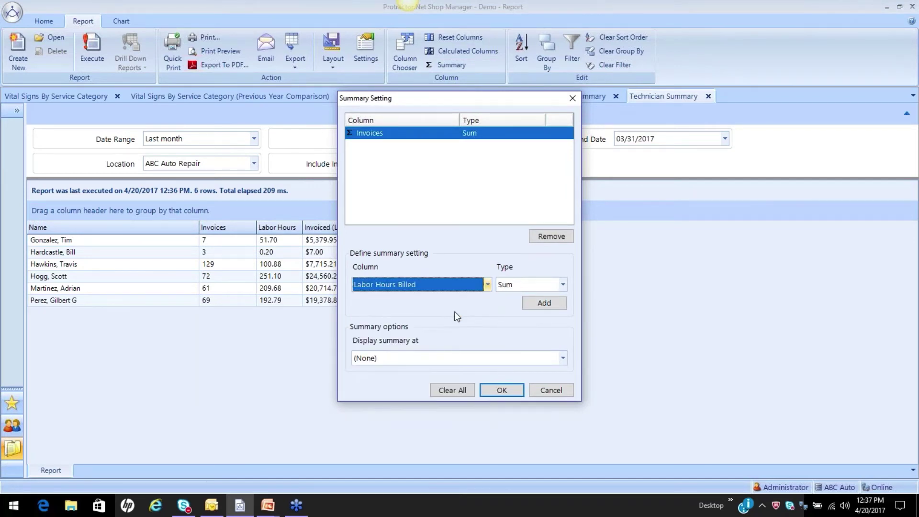
pyautogui.click(536, 303)
# Step: Add an Invoiced (L) sum and display the grand summary on top
pyautogui.click(487, 285)
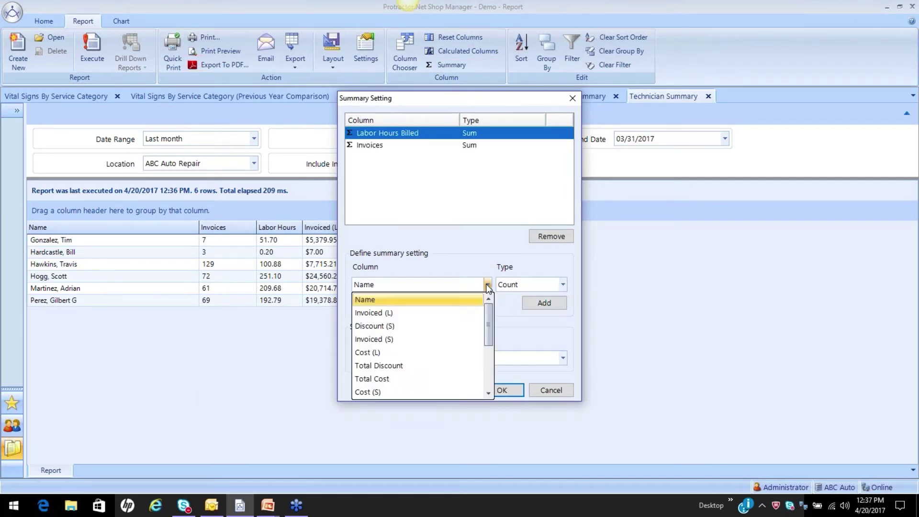
pyautogui.click(424, 312)
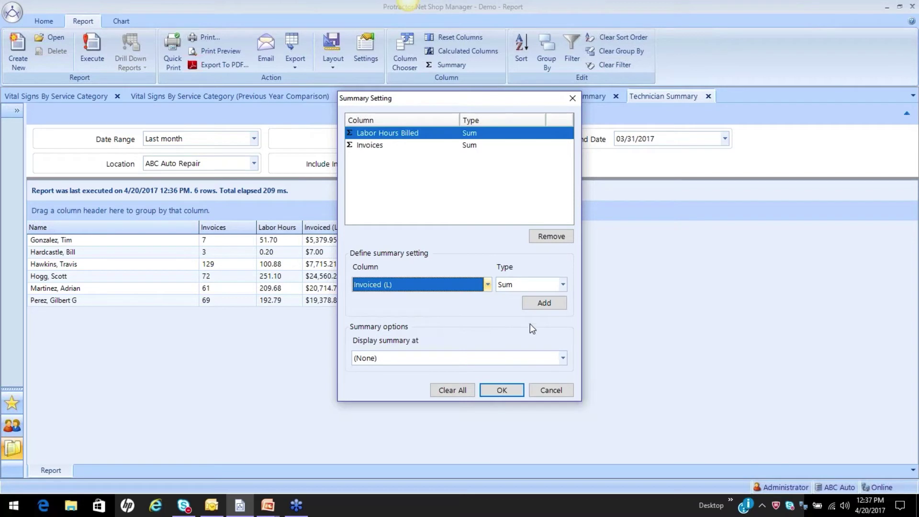
pyautogui.click(543, 304)
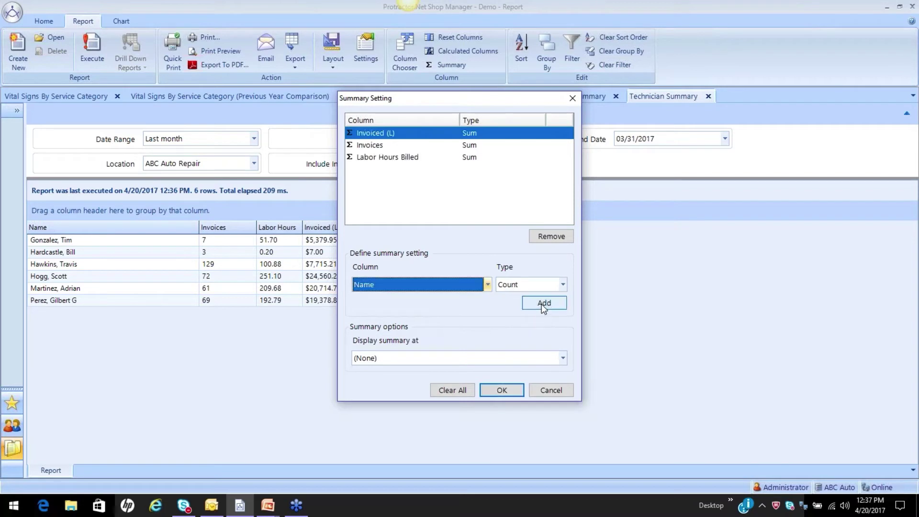
pyautogui.click(563, 359)
pyautogui.click(503, 426)
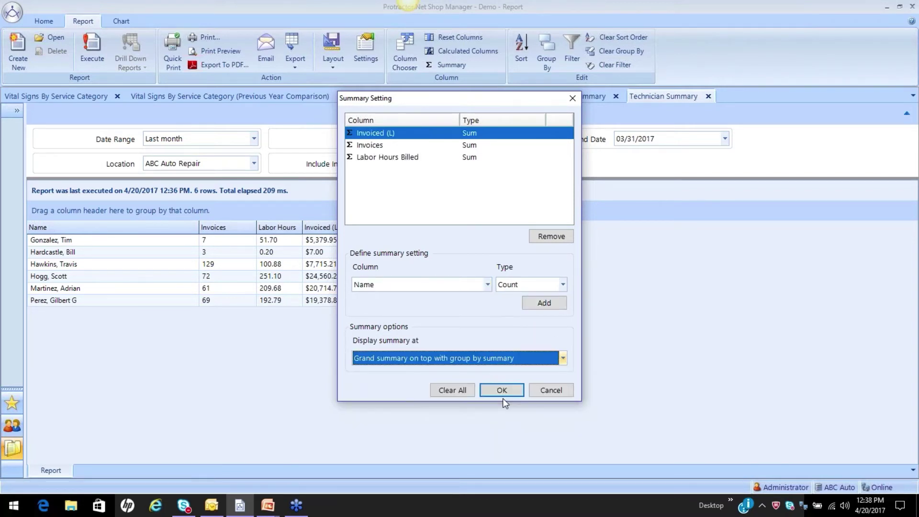
pyautogui.click(503, 391)
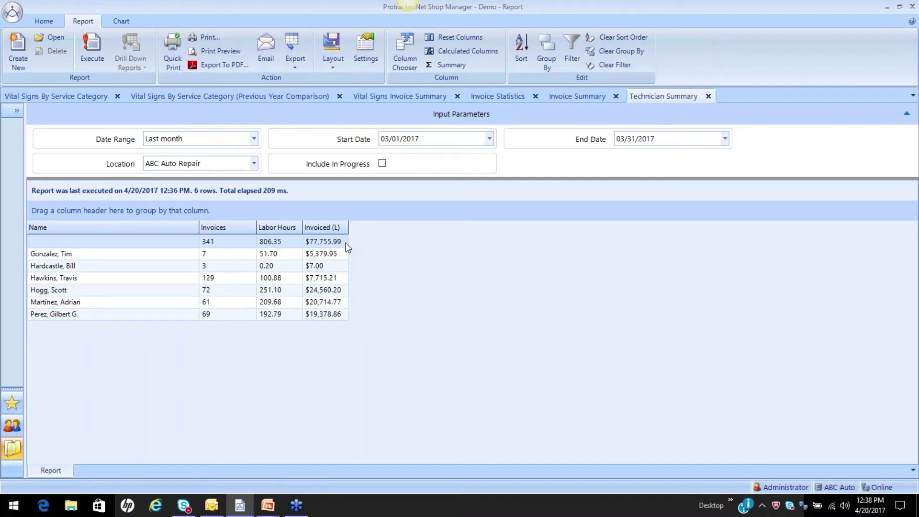
# Step: Sort technicians by Invoiced (L) descending and select the top technician's row
pyautogui.click(327, 229)
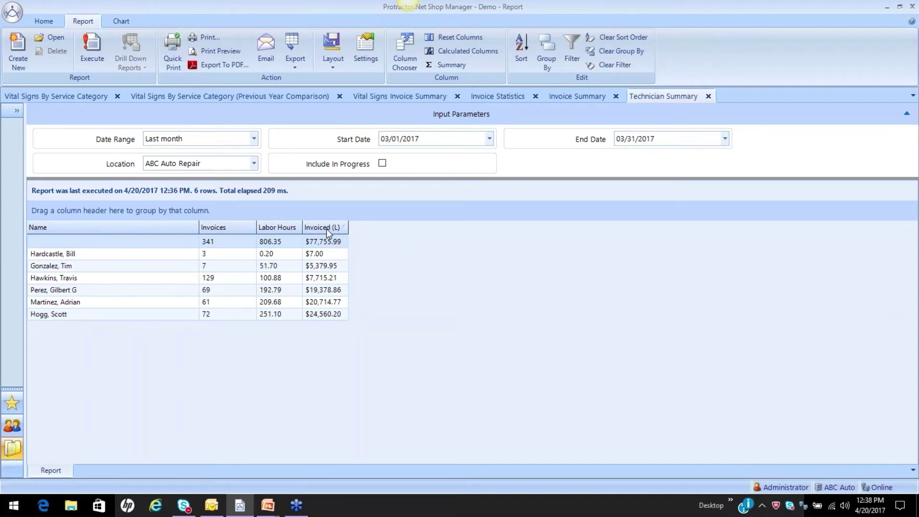
pyautogui.click(326, 229)
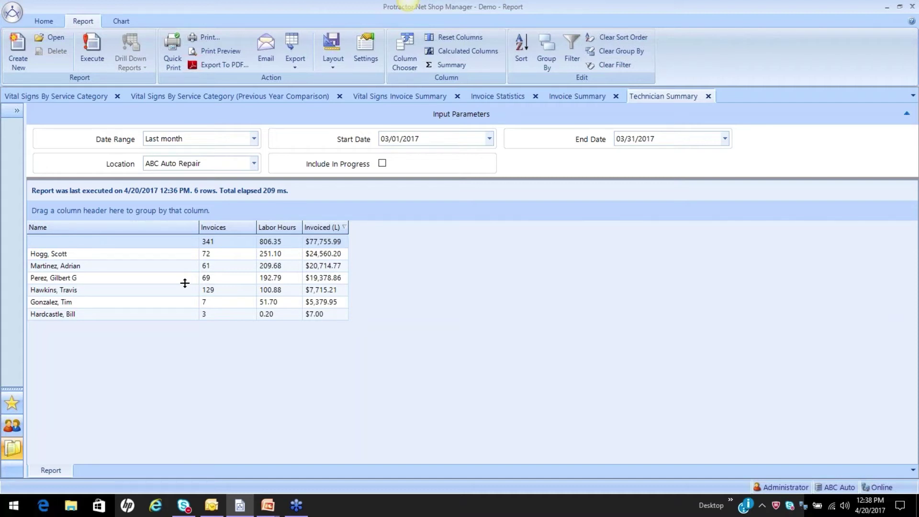
pyautogui.click(224, 257)
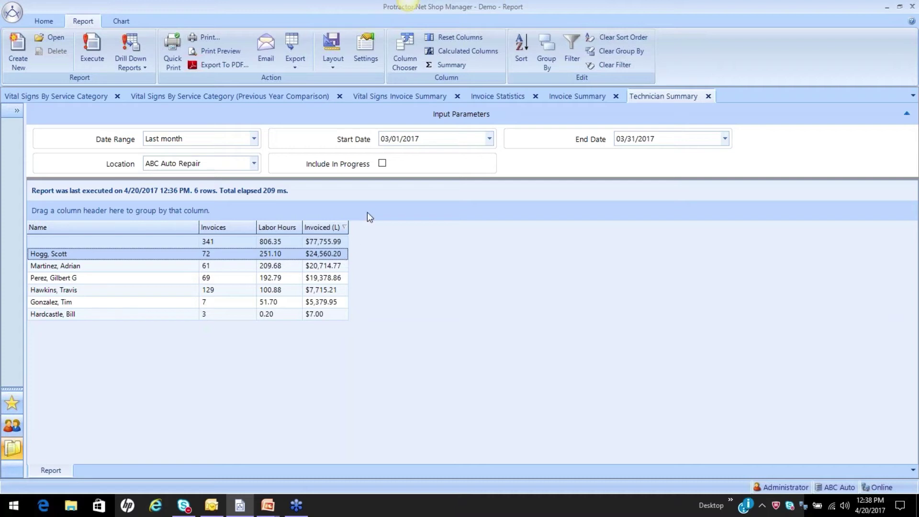
pyautogui.click(406, 63)
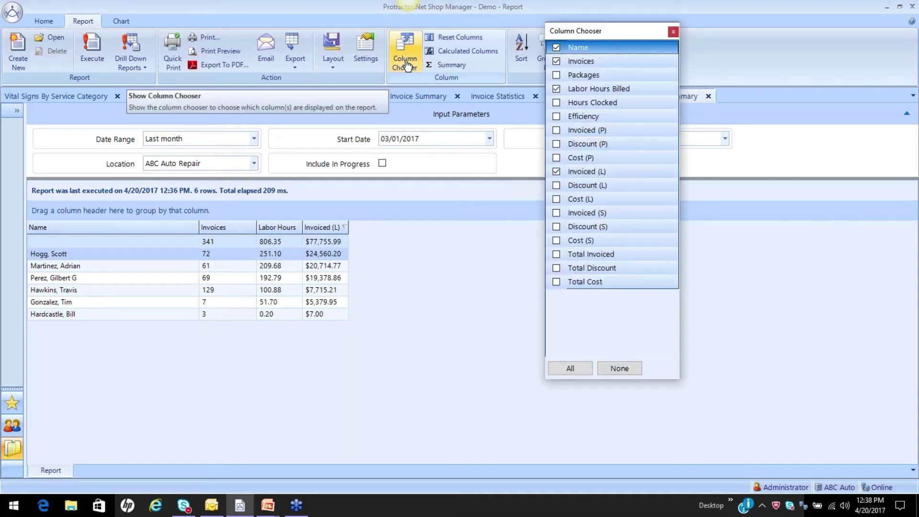
# Step: Tick Discount (L) in the column chooser so it shows in the Technician Summary
pyautogui.click(557, 186)
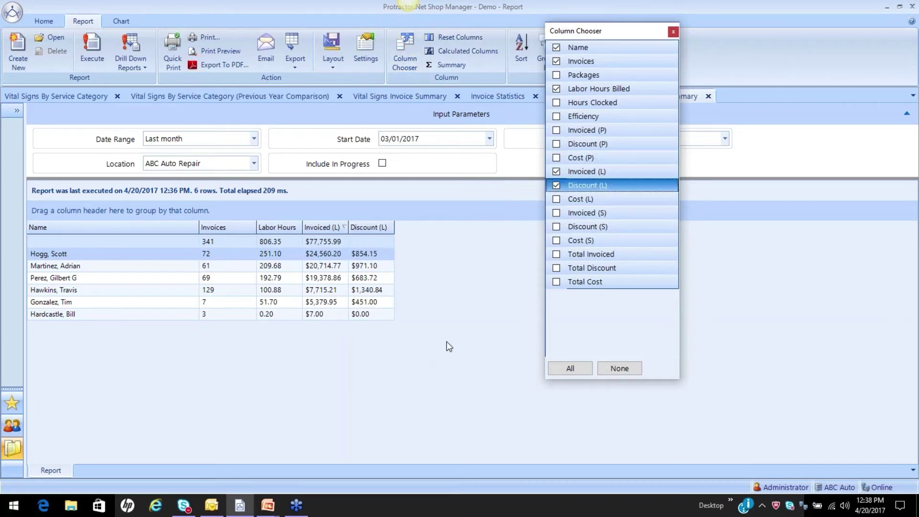
pyautogui.click(673, 32)
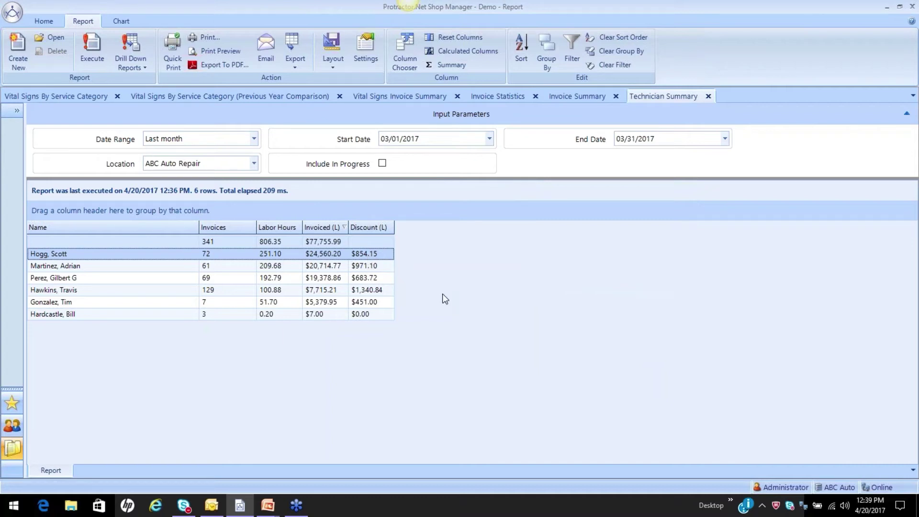
pyautogui.click(373, 266)
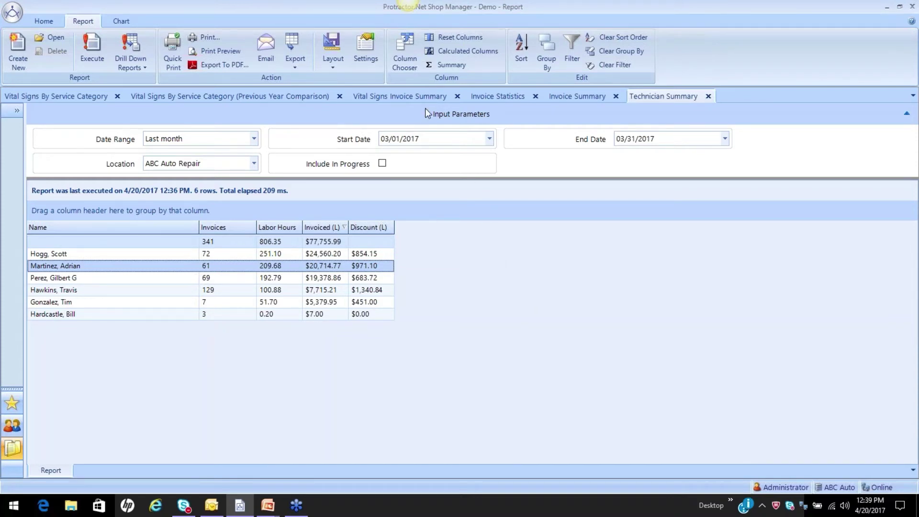
pyautogui.click(403, 57)
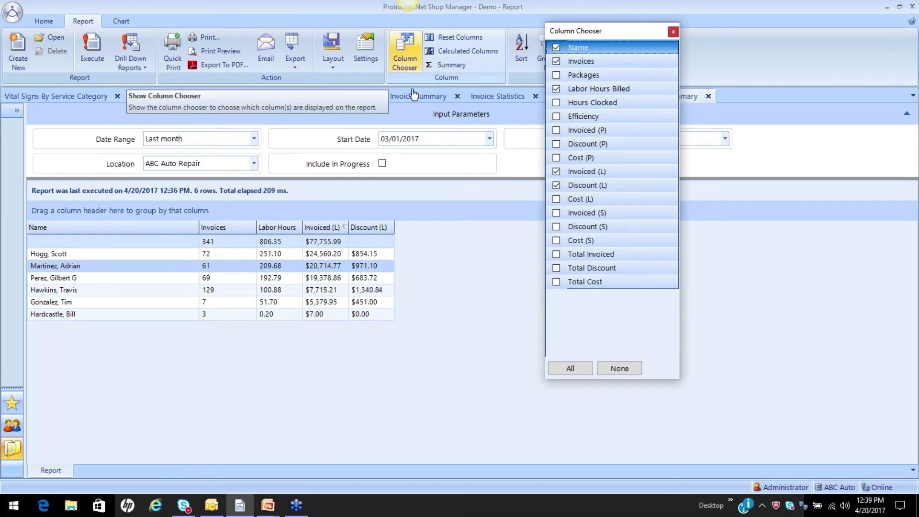
pyautogui.click(499, 325)
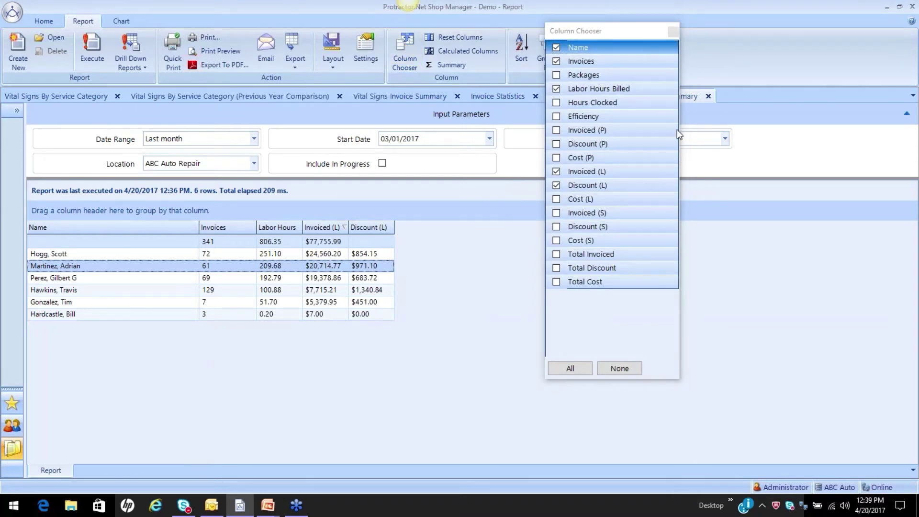
pyautogui.click(673, 32)
# Step: Add a Discount (L) Sum to the summary settings, showing its $4,300.81 total
pyautogui.click(463, 64)
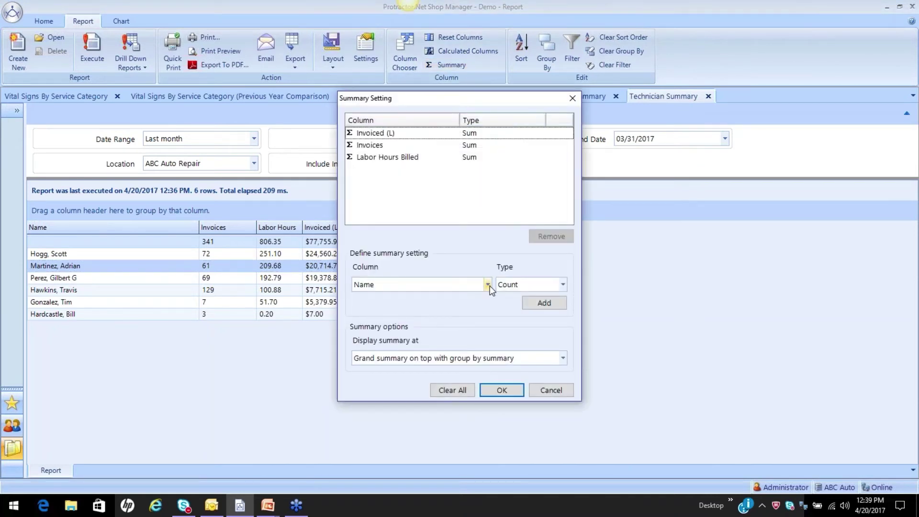
pyautogui.click(488, 285)
pyautogui.click(424, 314)
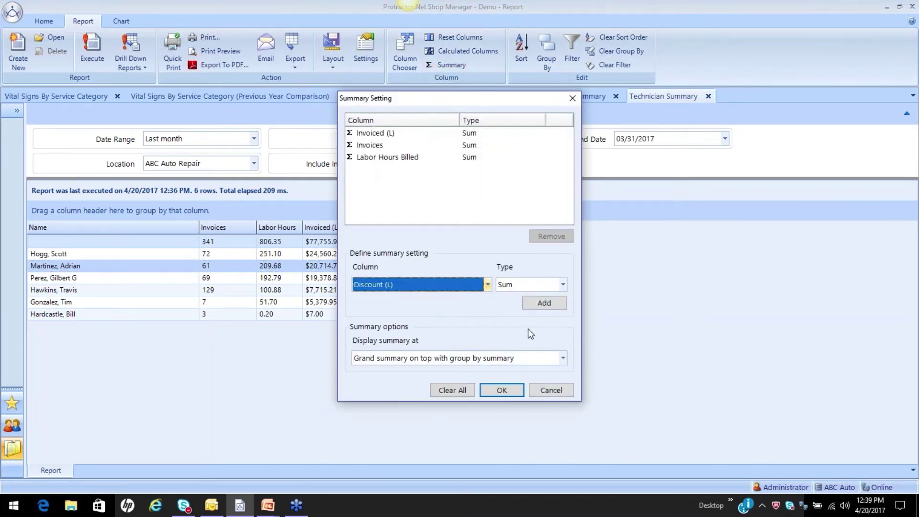
pyautogui.click(544, 304)
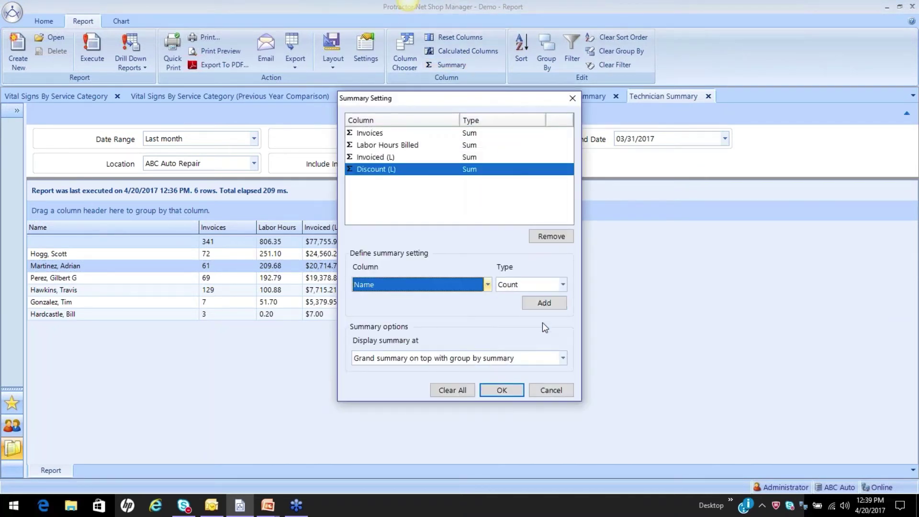
pyautogui.click(501, 386)
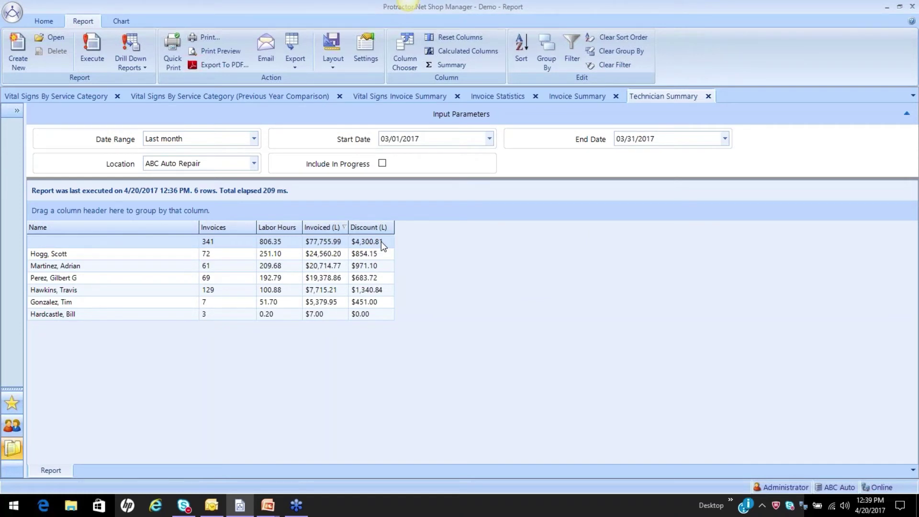
# Step: Save the Technician Summary layout with its parameter values, overwriting the existing saved copy
pyautogui.click(331, 58)
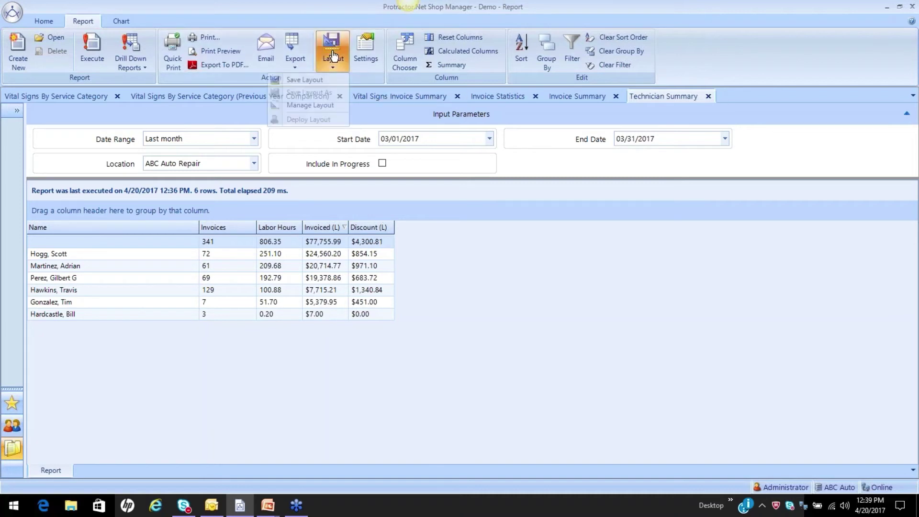
pyautogui.click(309, 79)
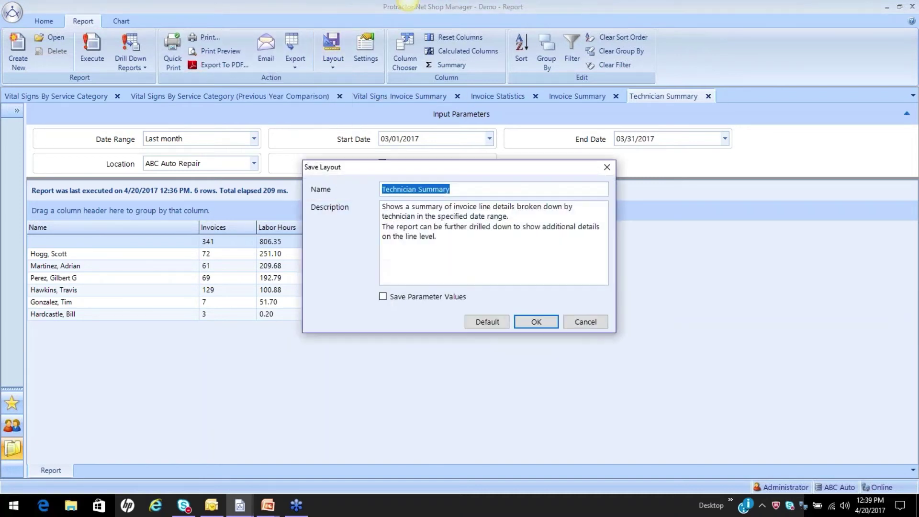
pyautogui.click(384, 296)
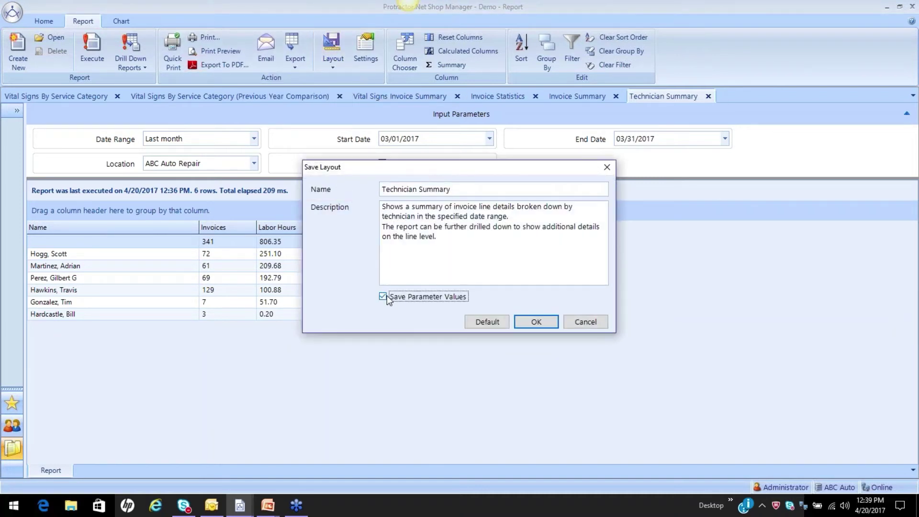
pyautogui.click(536, 322)
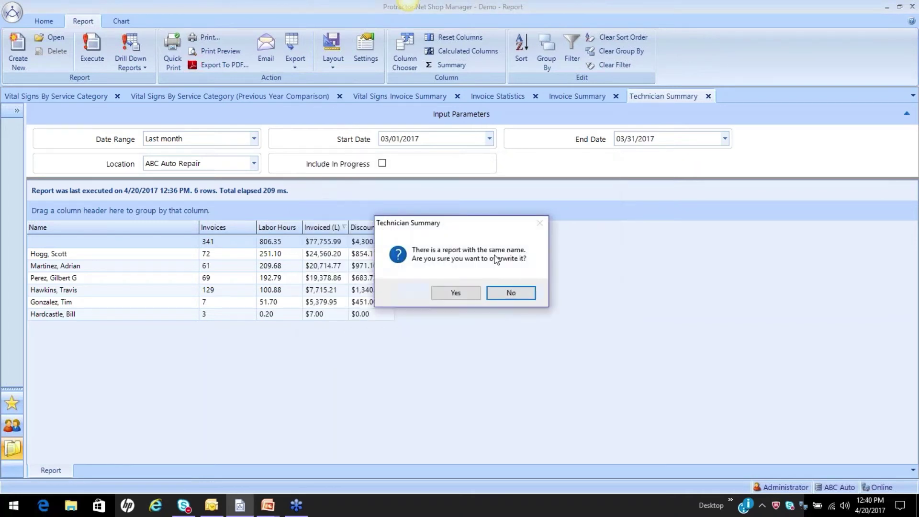
pyautogui.click(456, 292)
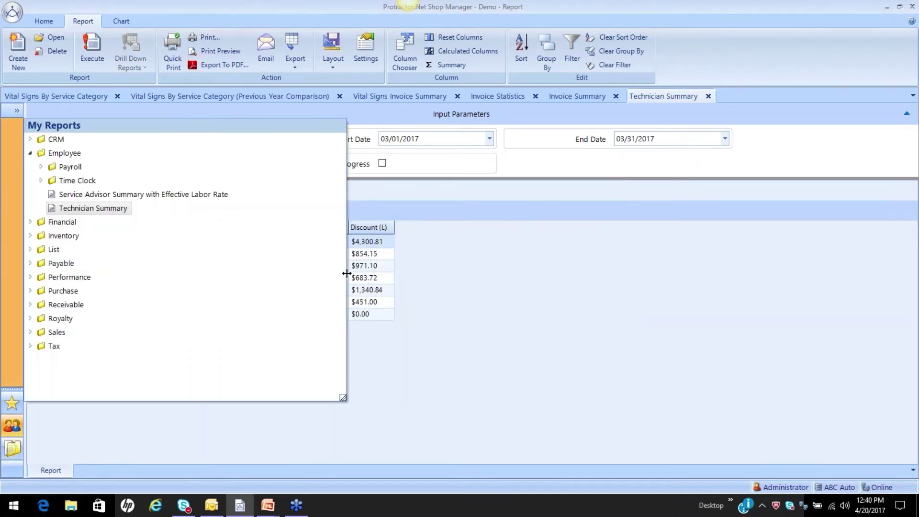
# Step: Close the My Reports list and browse all available reports
pyautogui.moveTo(123, 209)
pyautogui.click(590, 402)
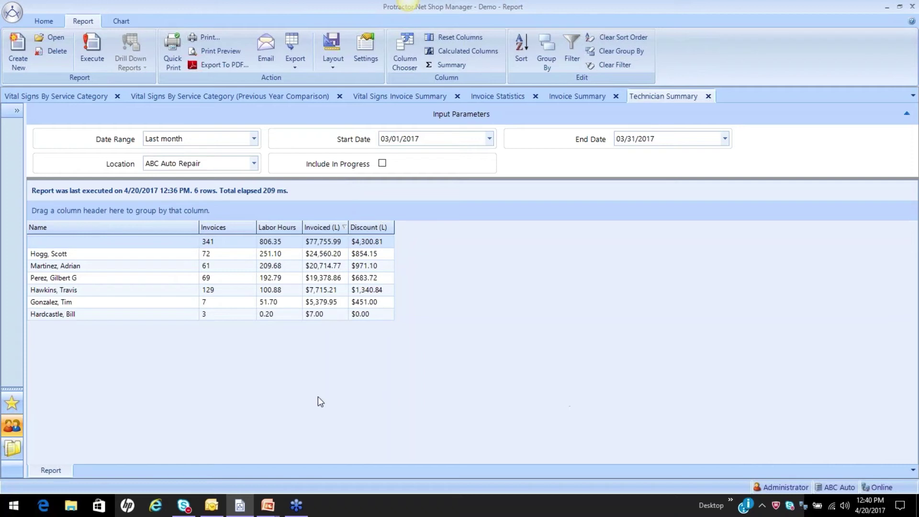
pyautogui.click(16, 447)
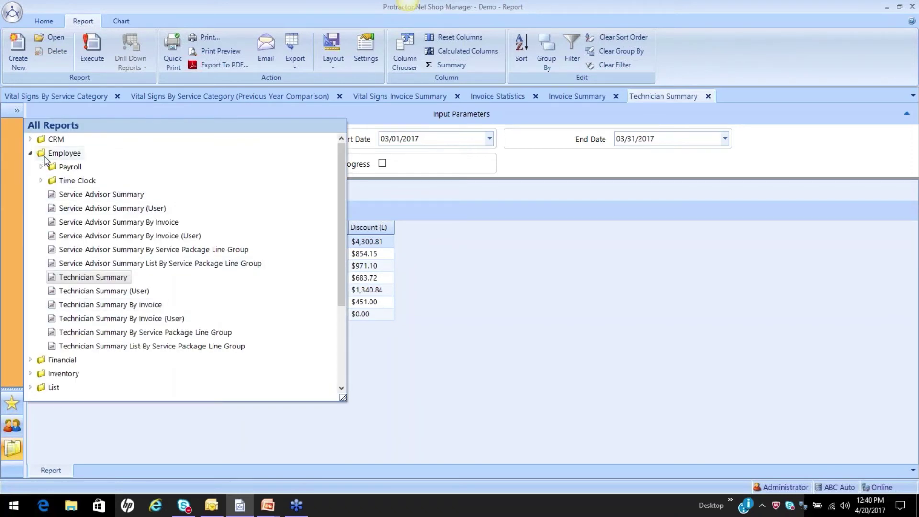
# Step: Open Service Advisor Summary in a new tab and run it for Last month (03/01–03/31/2017)
pyautogui.doubleClick(88, 194)
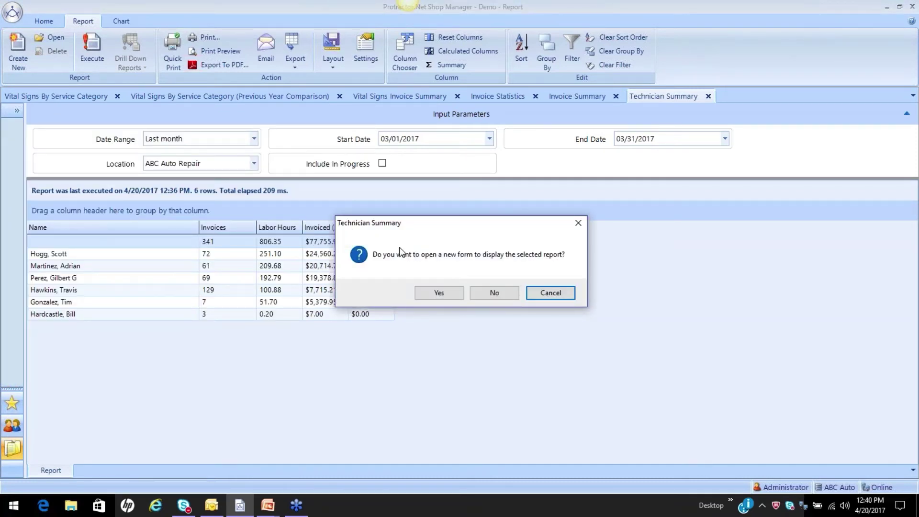
pyautogui.click(439, 292)
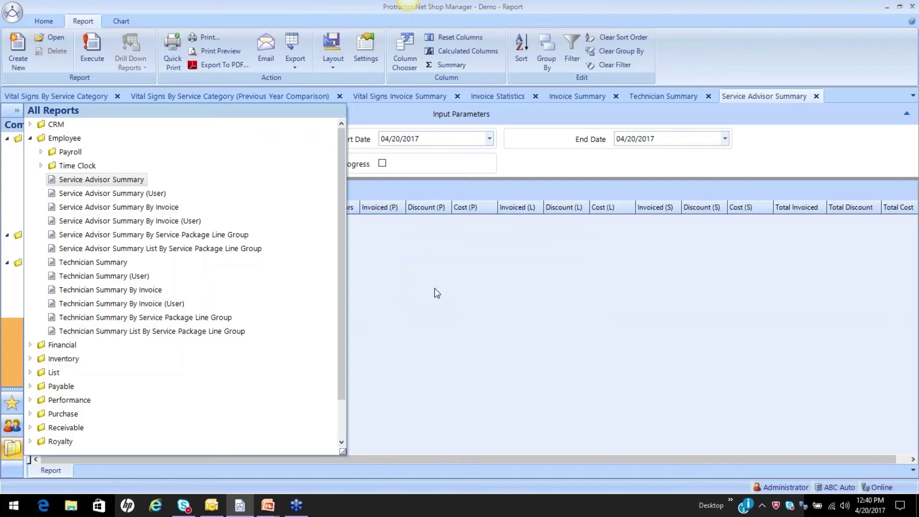
pyautogui.click(254, 139)
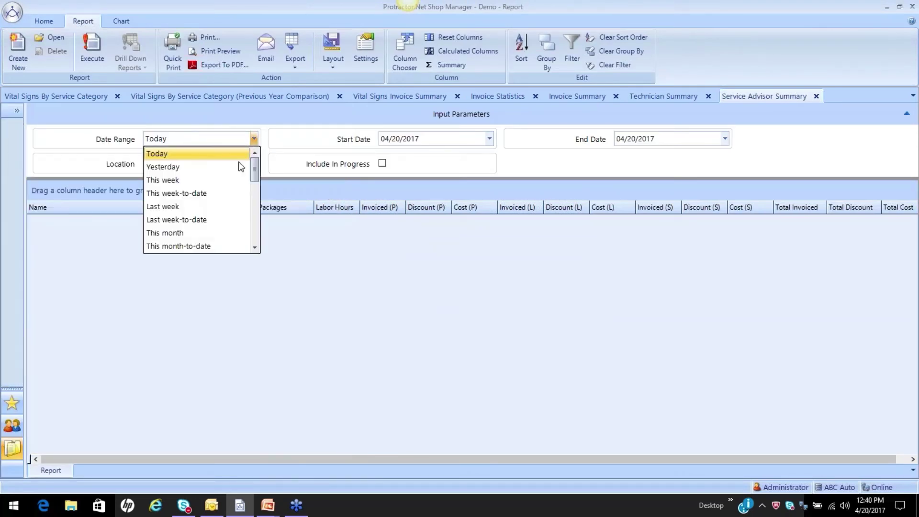
pyautogui.scroll(-3, 251, 230)
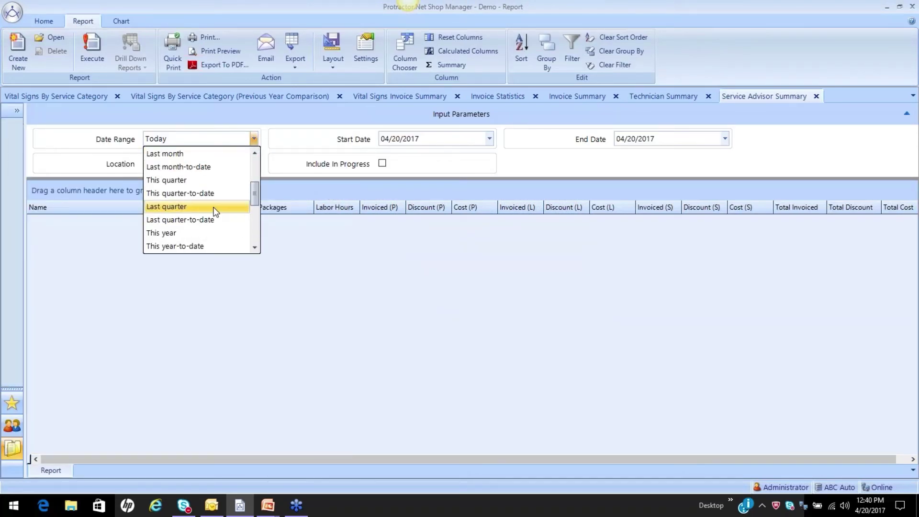
pyautogui.click(186, 156)
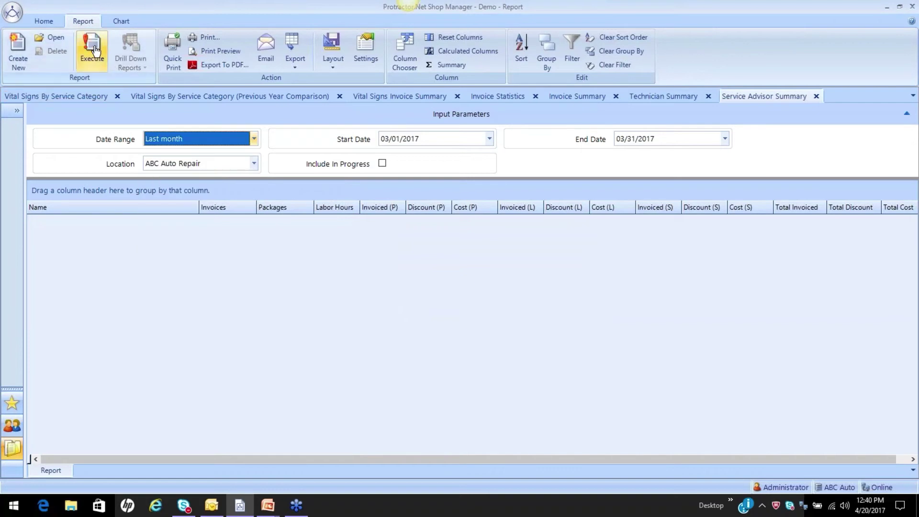
pyautogui.click(92, 48)
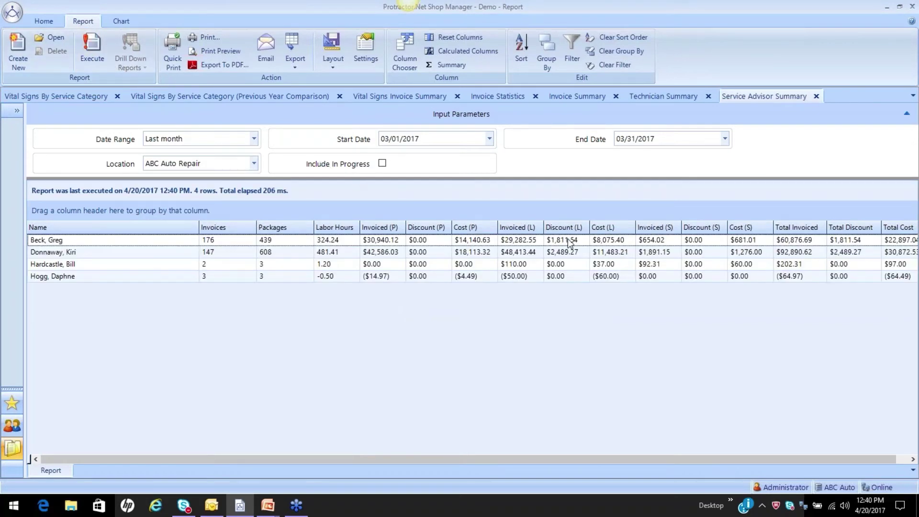
# Step: Hide all columns except Name, Invoices, Labor Hours Billed and Invoiced (L)
pyautogui.moveTo(649, 459); pyautogui.dragTo(393, 460)
pyautogui.click(405, 53)
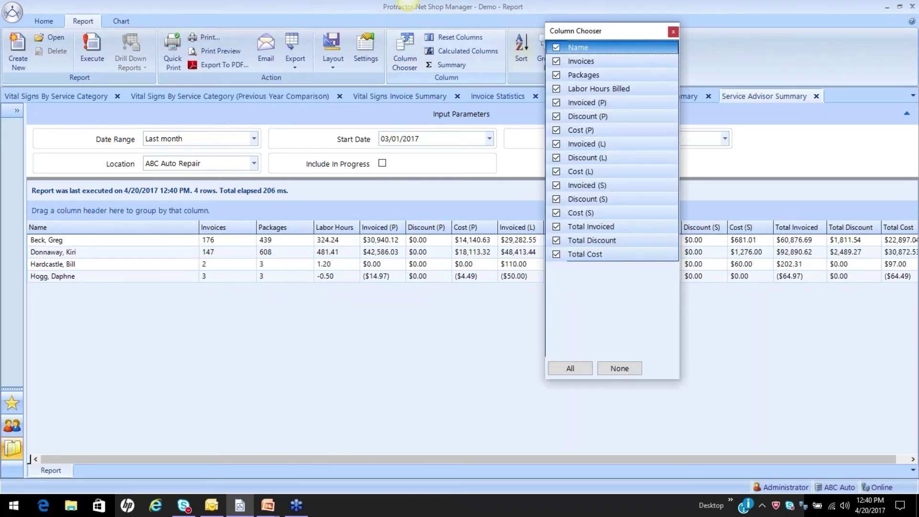
pyautogui.click(624, 371)
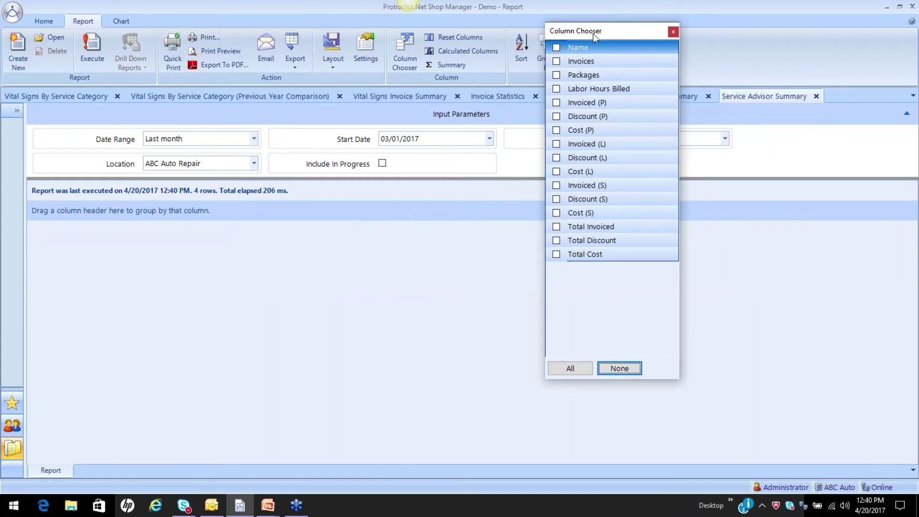
pyautogui.click(557, 47)
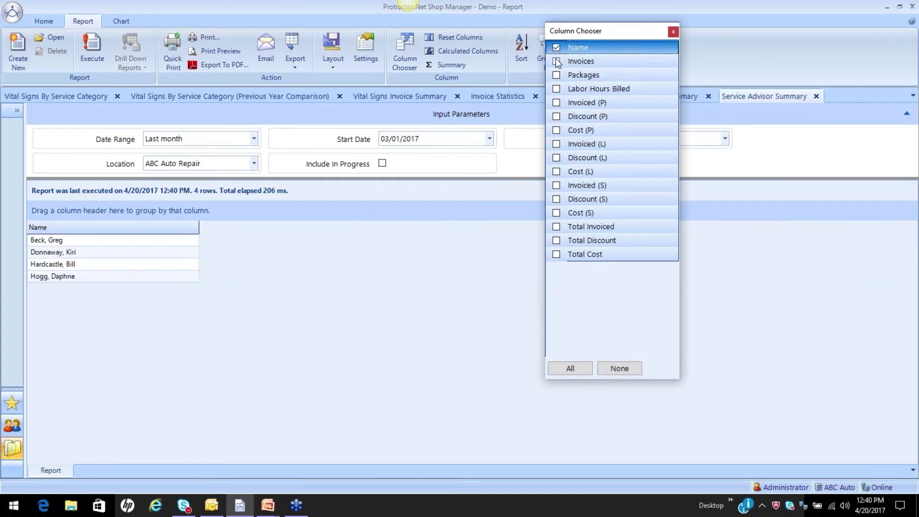
pyautogui.click(557, 61)
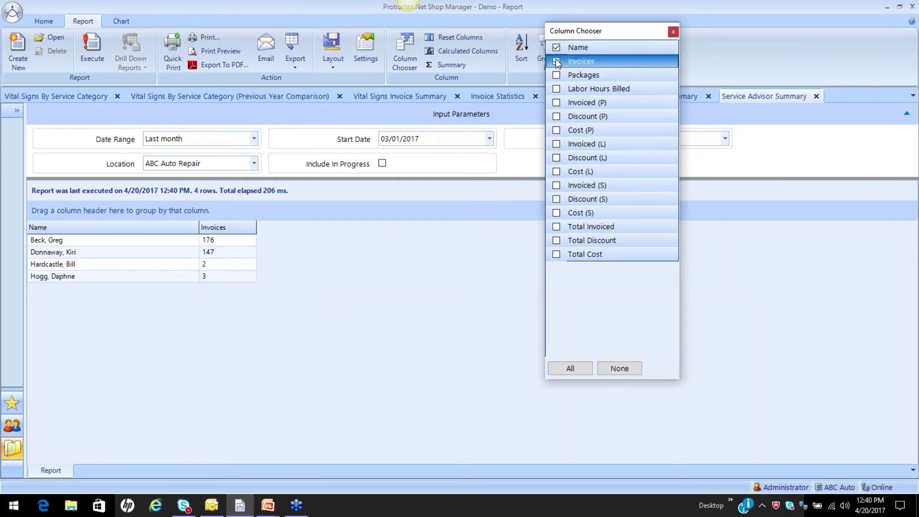
pyautogui.click(557, 89)
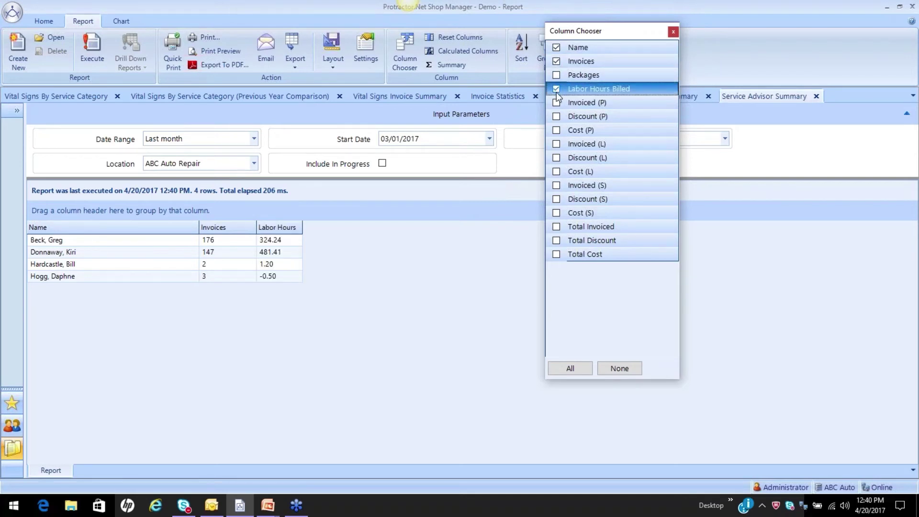
pyautogui.click(557, 144)
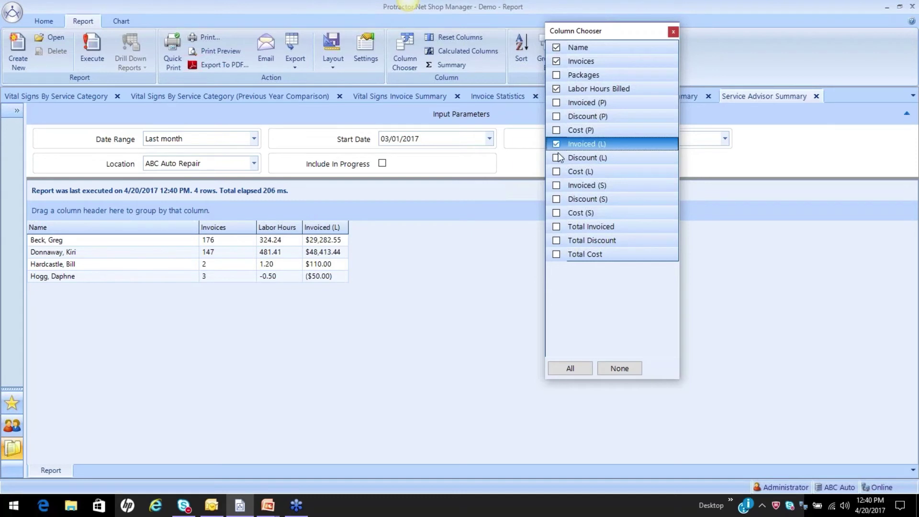
pyautogui.click(673, 33)
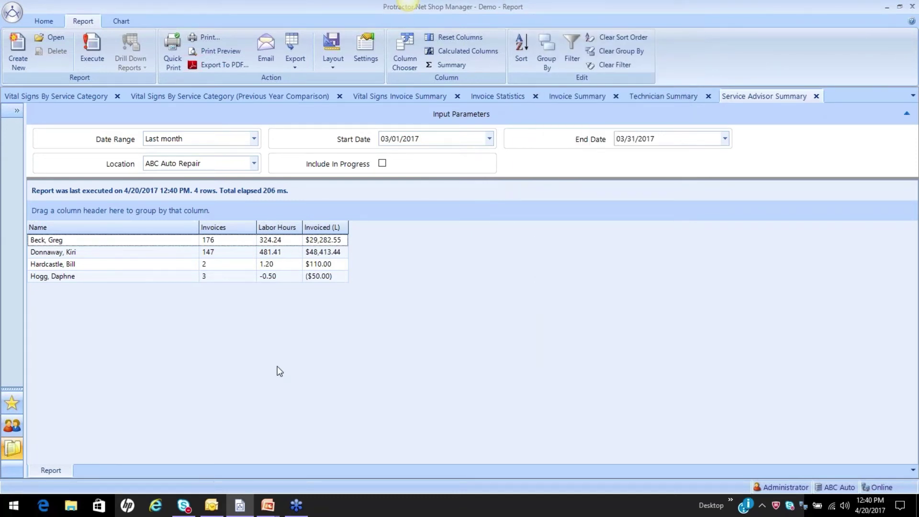
# Step: Add Sum totals for the Invoices, Labor Hours Billed and Invoiced (L) columns
pyautogui.click(450, 65)
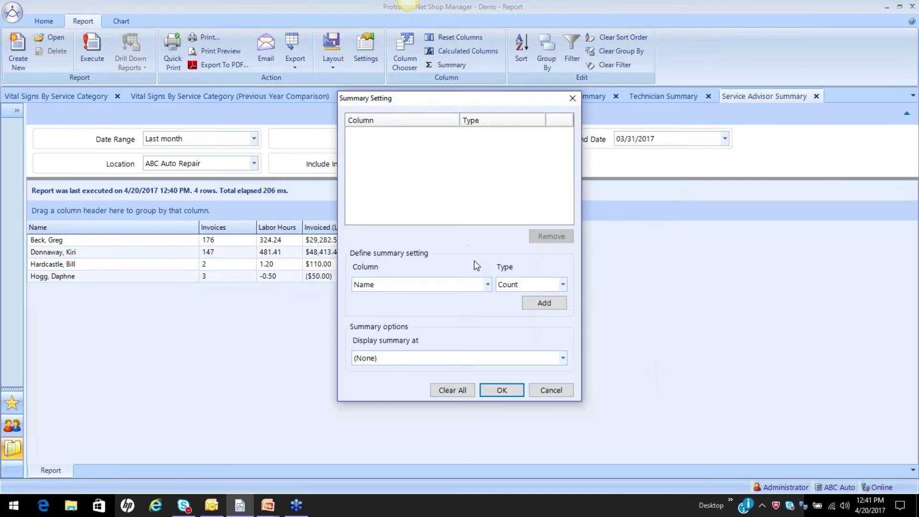
pyautogui.click(487, 284)
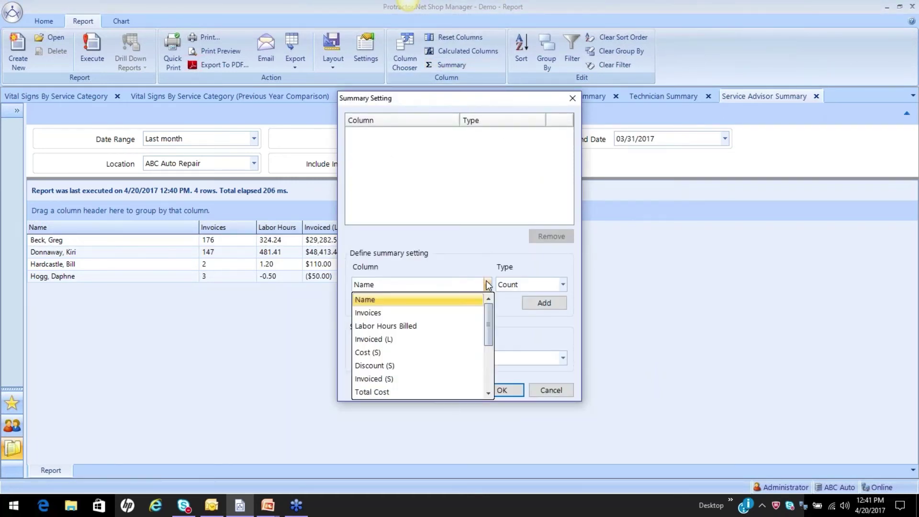
pyautogui.click(459, 311)
pyautogui.click(544, 302)
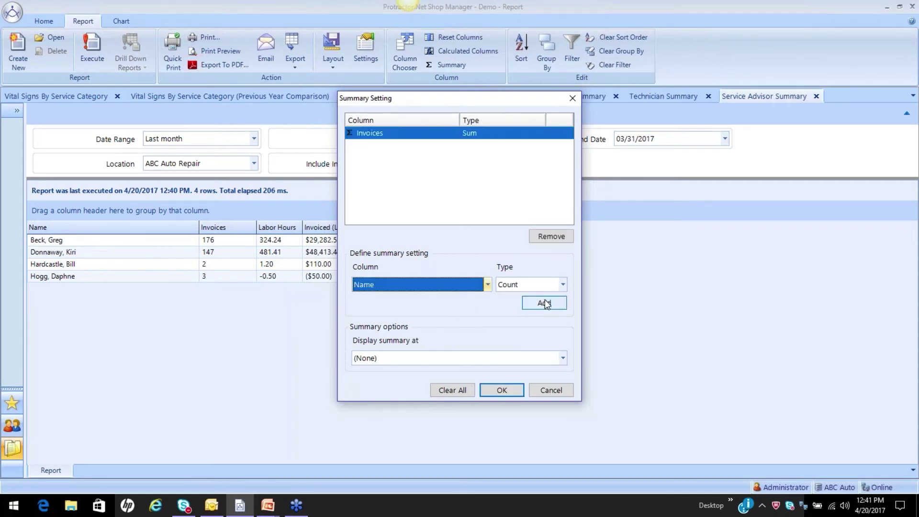
pyautogui.click(487, 284)
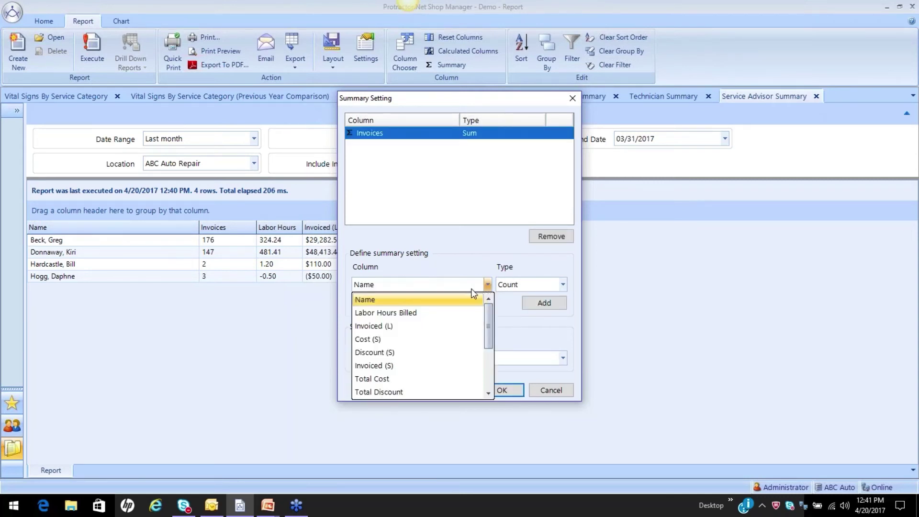
pyautogui.click(451, 313)
pyautogui.click(544, 302)
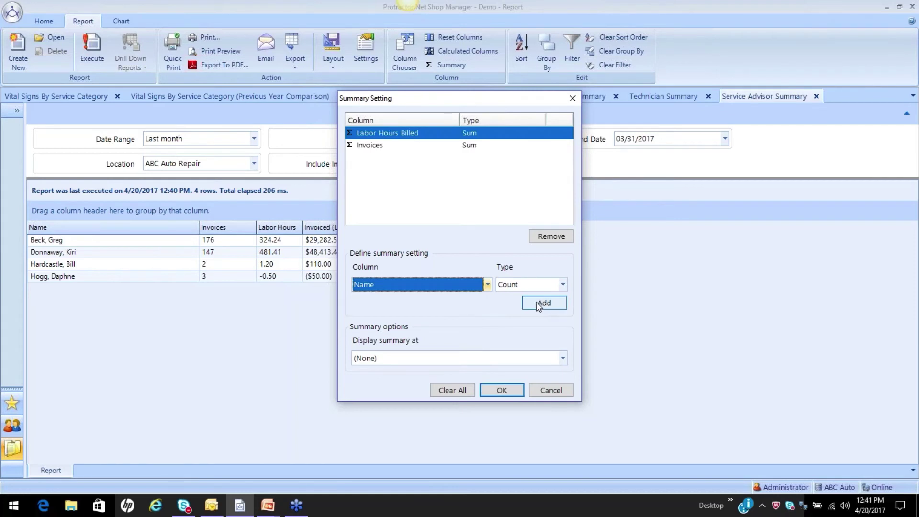
pyautogui.click(488, 286)
pyautogui.click(436, 309)
pyautogui.click(545, 304)
# Step: Display the totals as a grand summary on top and apply them
pyautogui.moveTo(496, 103); pyautogui.dragTo(594, 107)
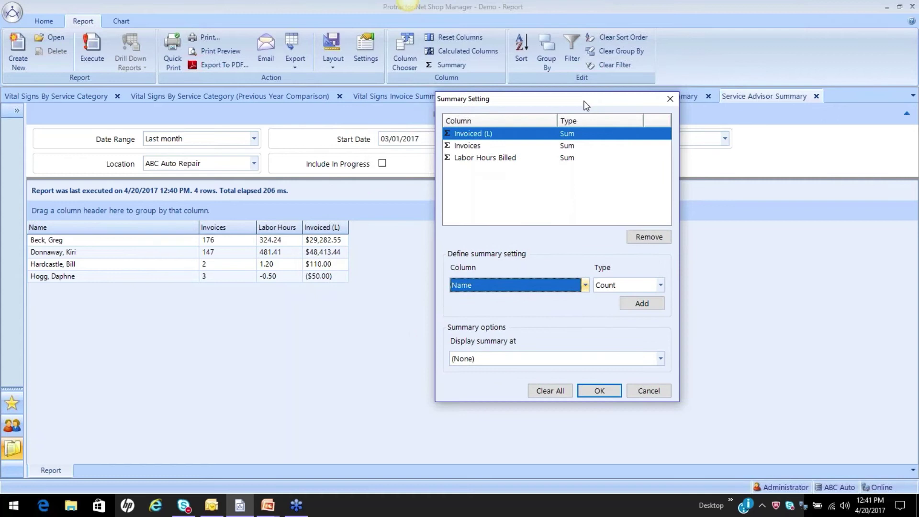
pyautogui.click(661, 360)
pyautogui.click(596, 427)
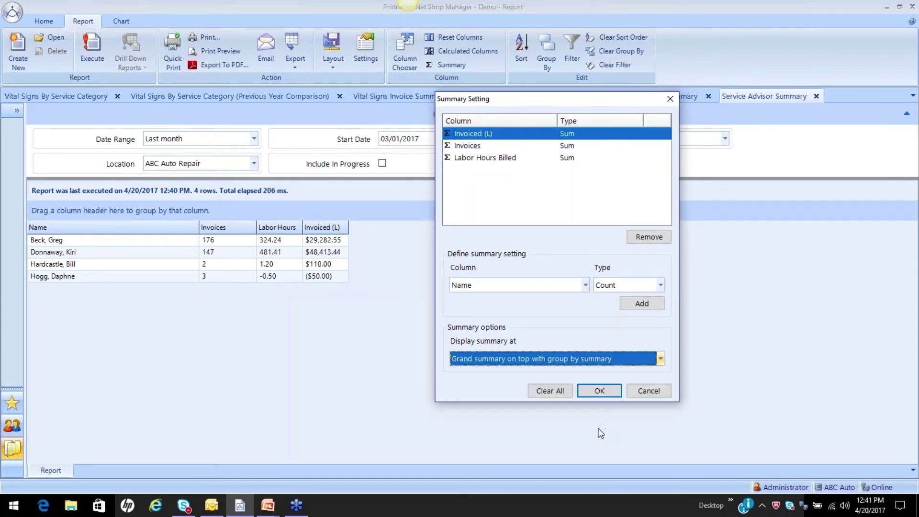
pyautogui.click(600, 391)
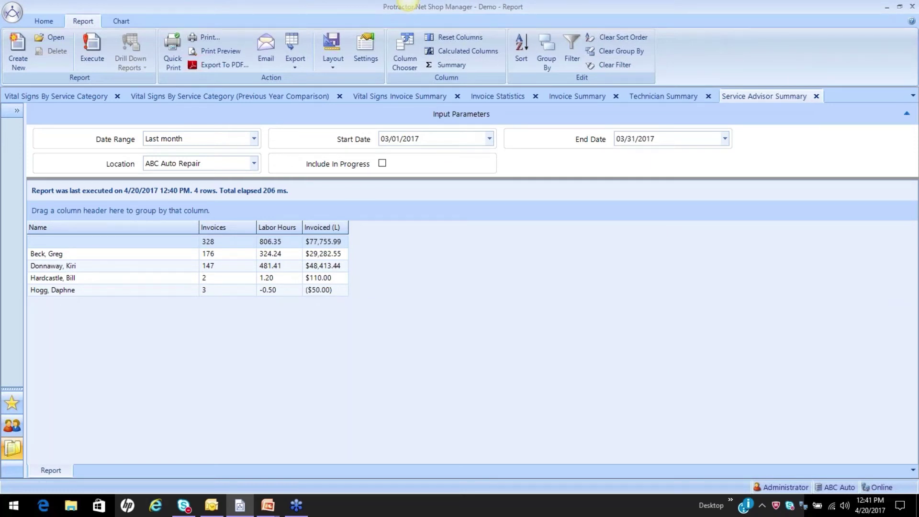
pyautogui.click(275, 253)
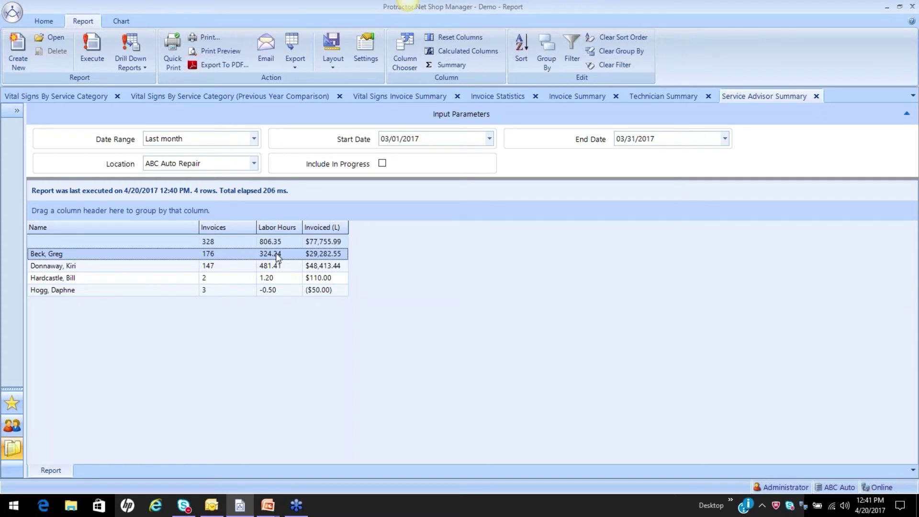
pyautogui.click(331, 266)
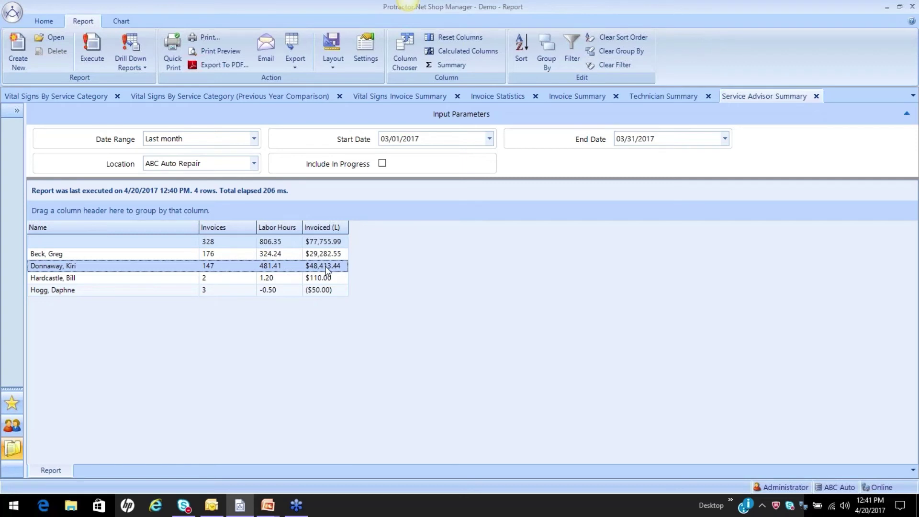
pyautogui.click(244, 257)
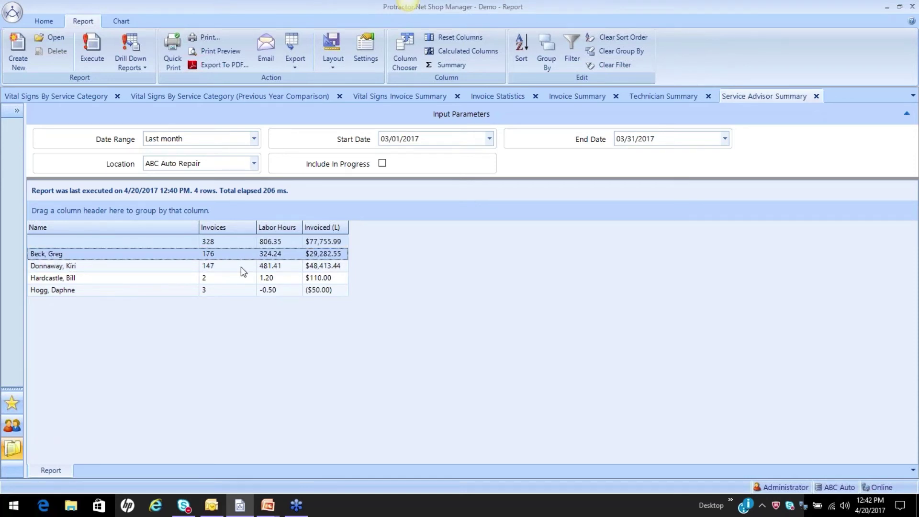
pyautogui.click(240, 266)
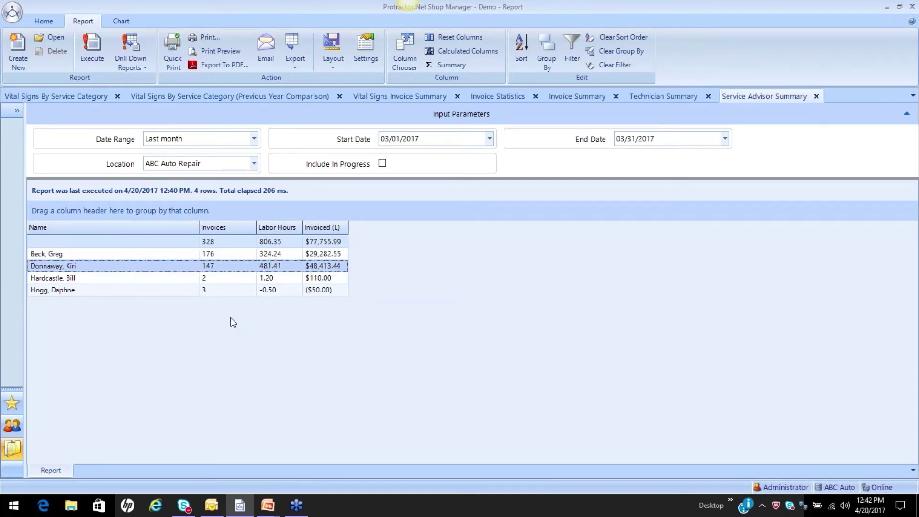